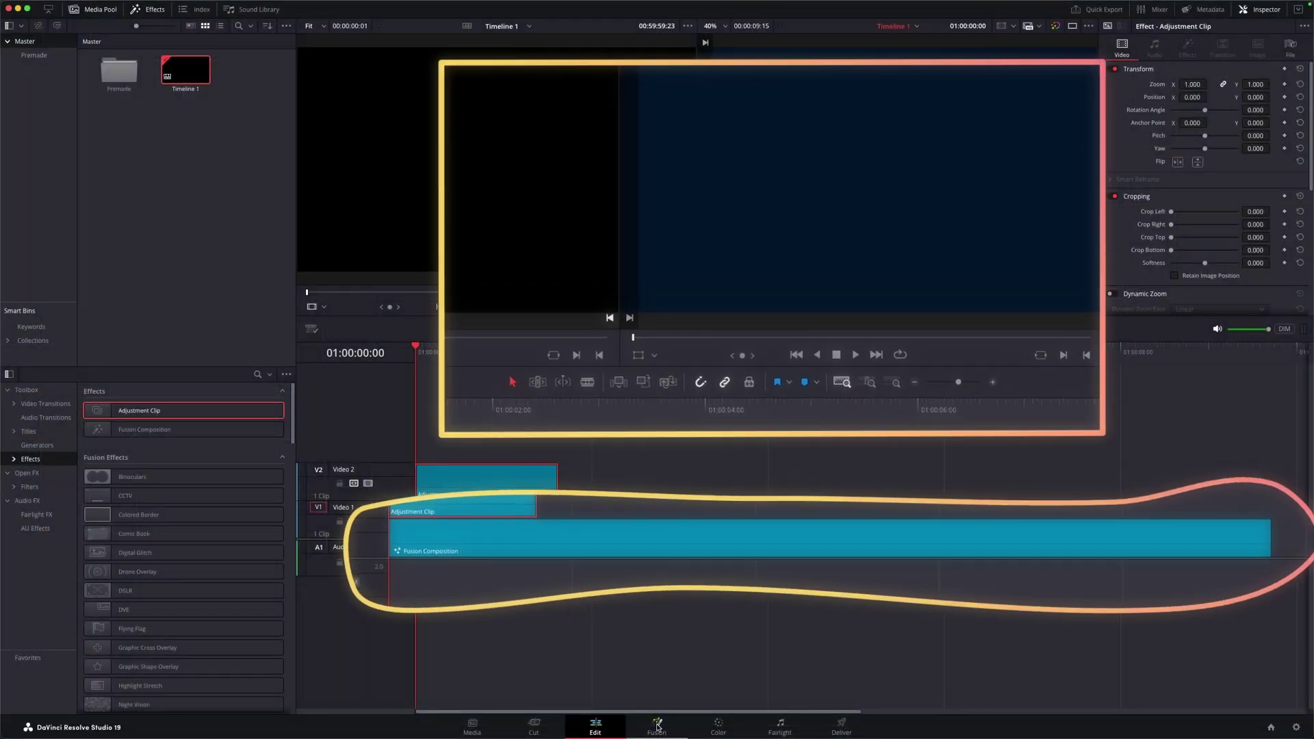
Step: On the Fusion page, insert MultiMerge between MediaIn1 and MediaOut1 and add Polygon and Background nodes
left_click(658, 727)
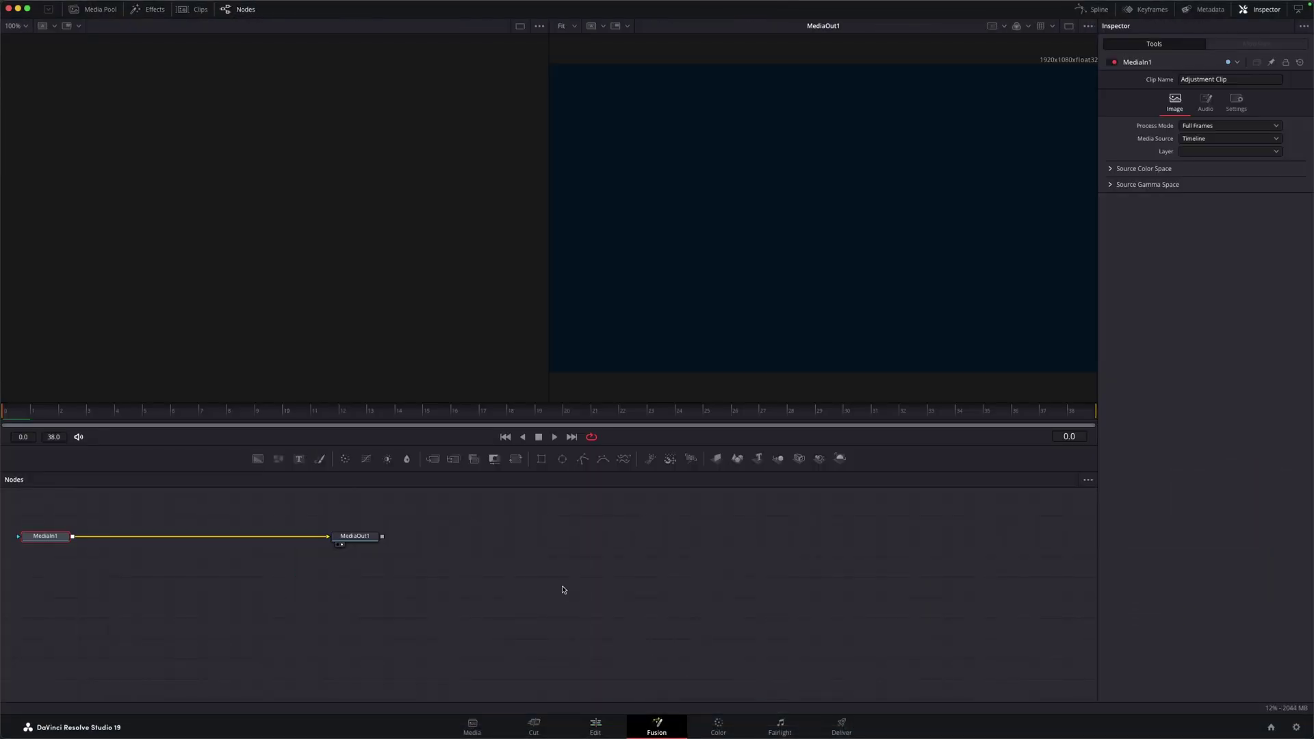
scroll(534, 618, "up", 5)
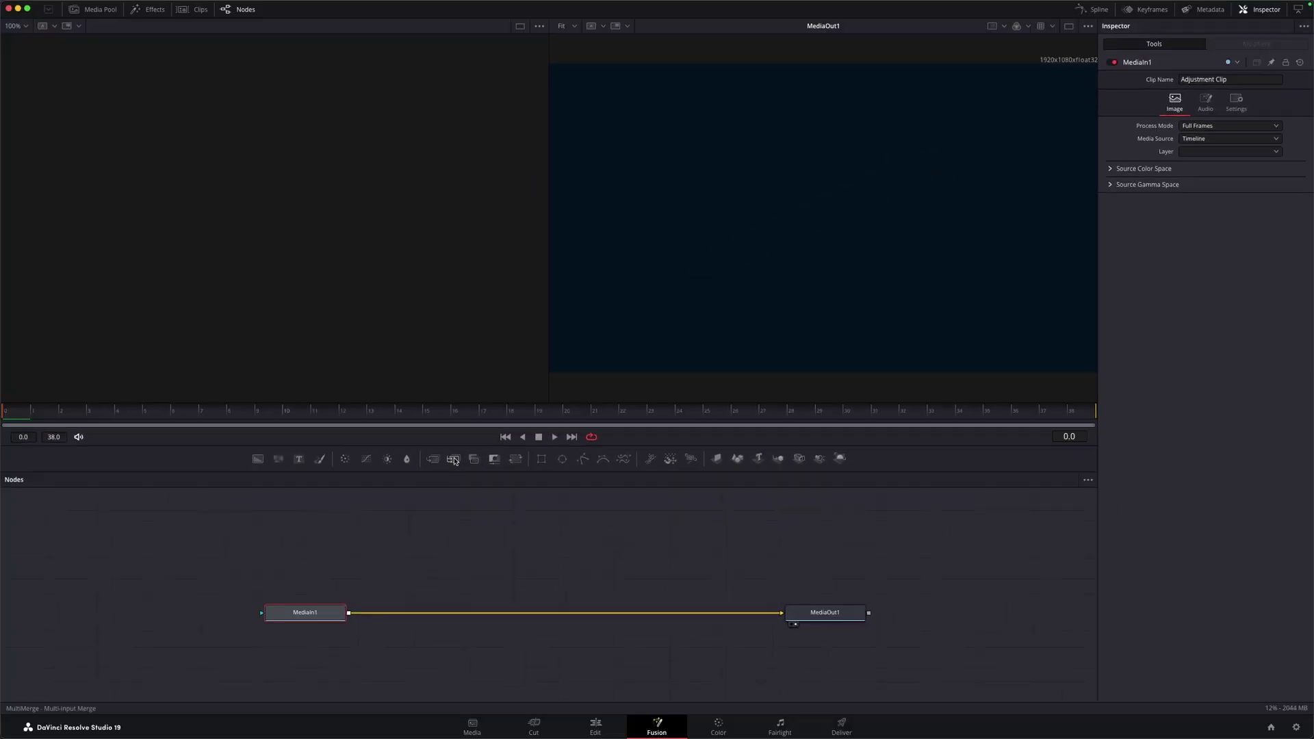
left_click_drag(455, 461, 548, 615)
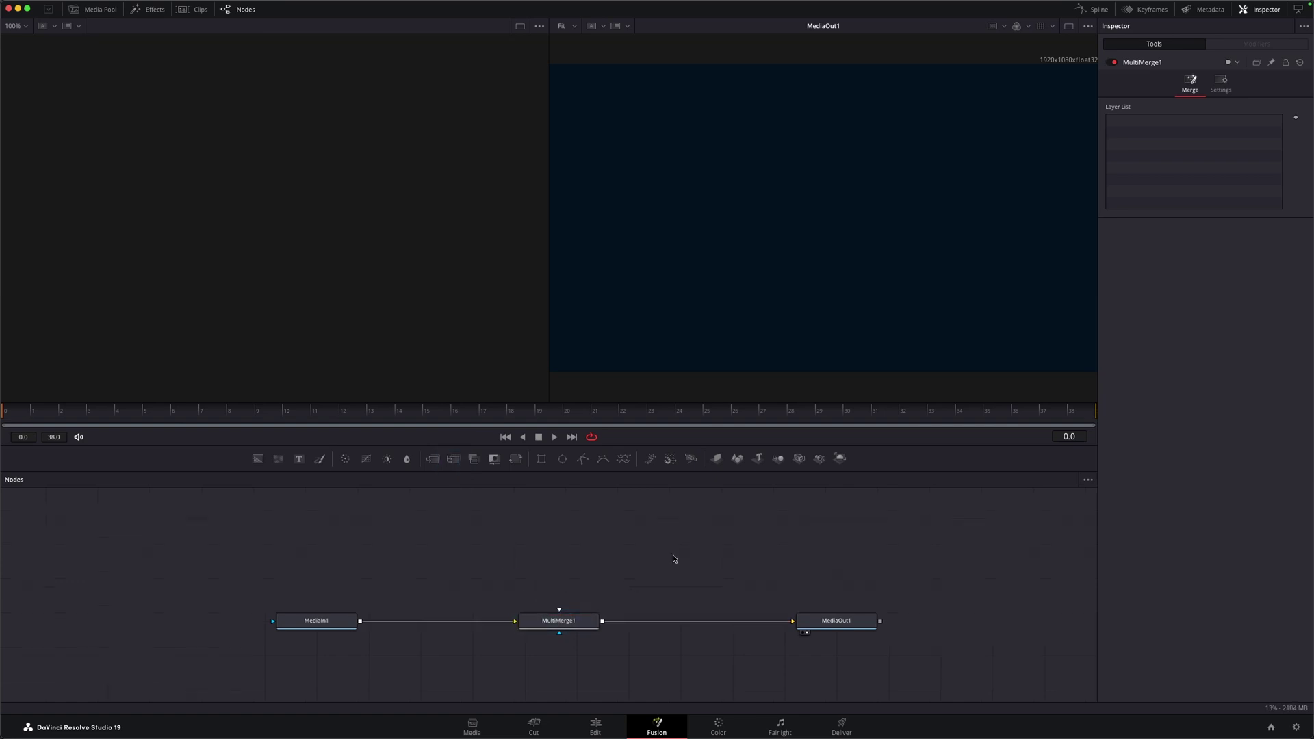
left_click_drag(582, 459, 568, 532)
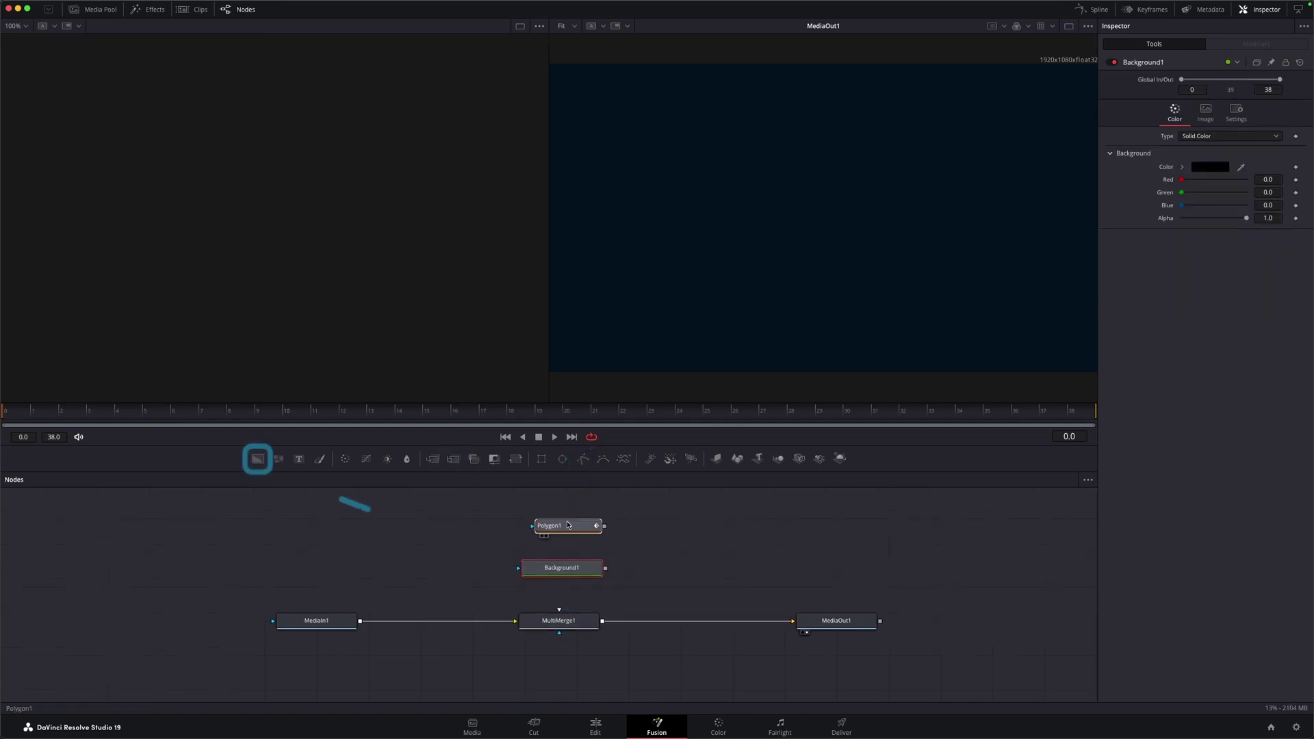
Step: Draw the arrow with Polygon1 in the viewer and raise its Border Width to 0.0158
left_click(907, 167)
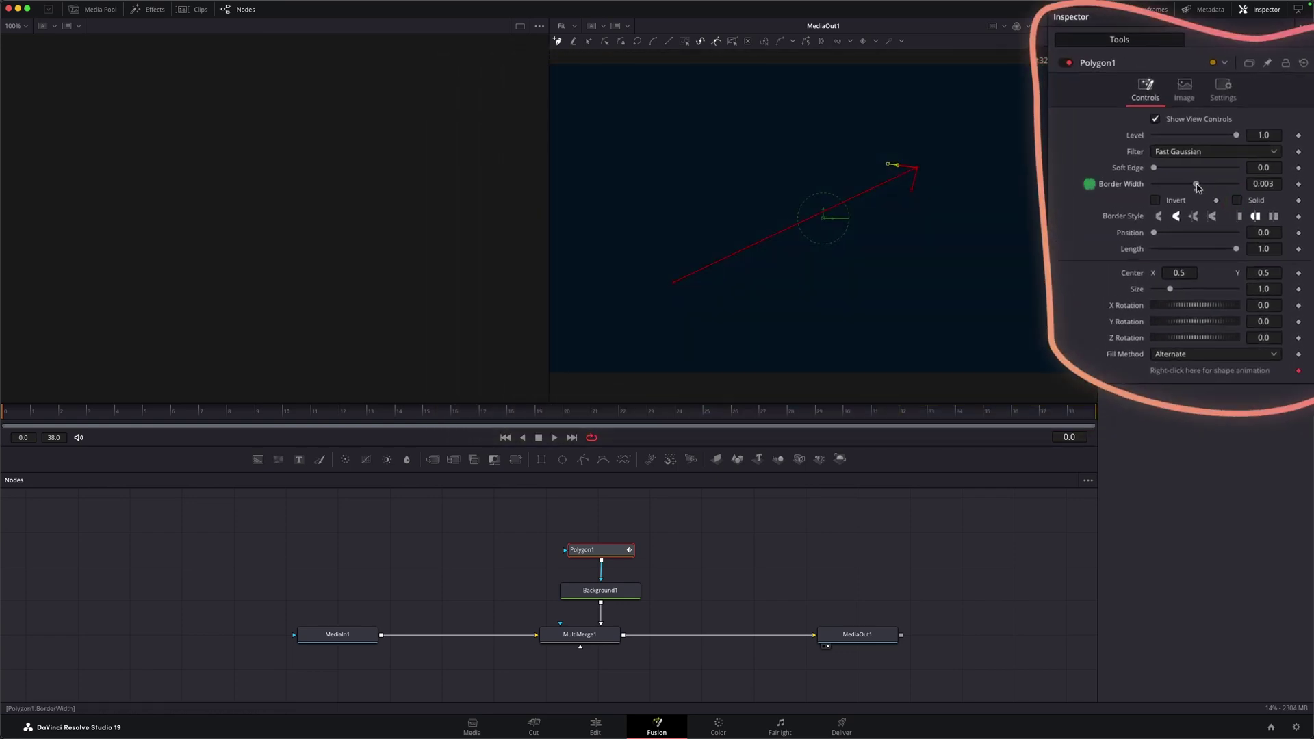
left_click_drag(1198, 188, 1201, 184)
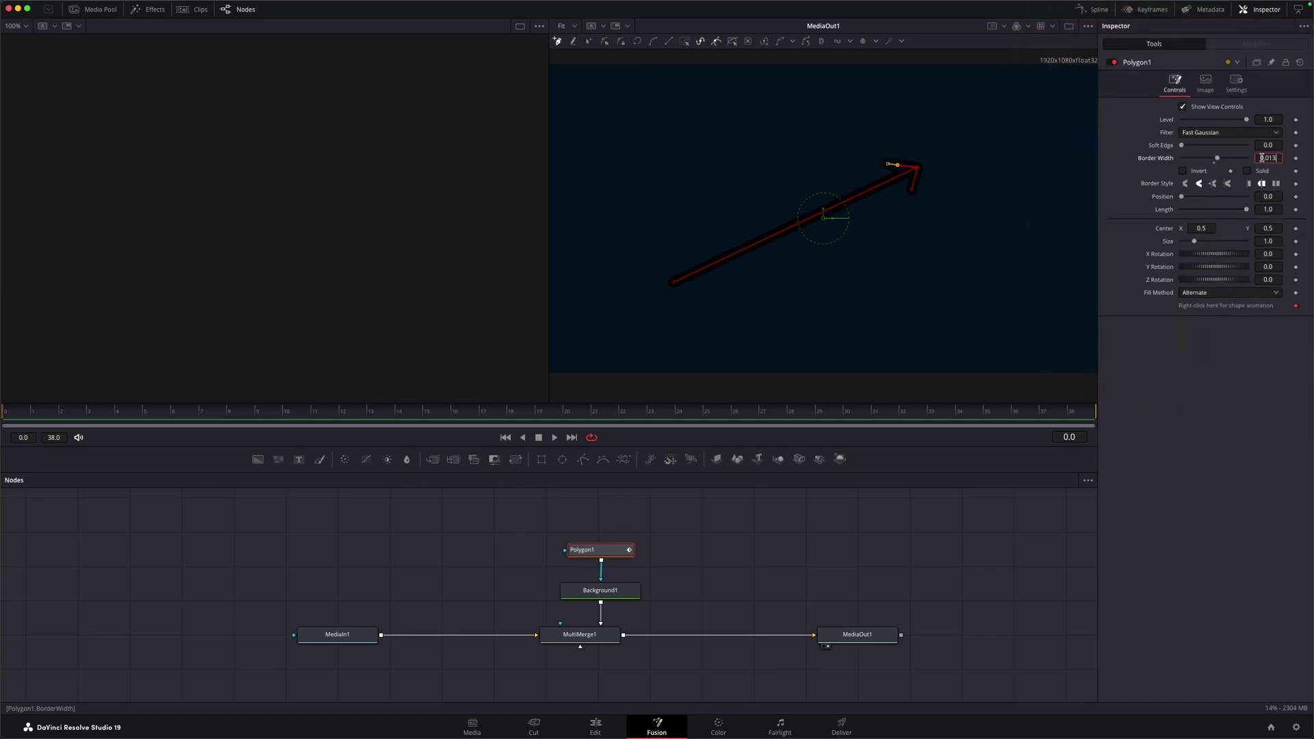
scroll(897, 166, "up", 5)
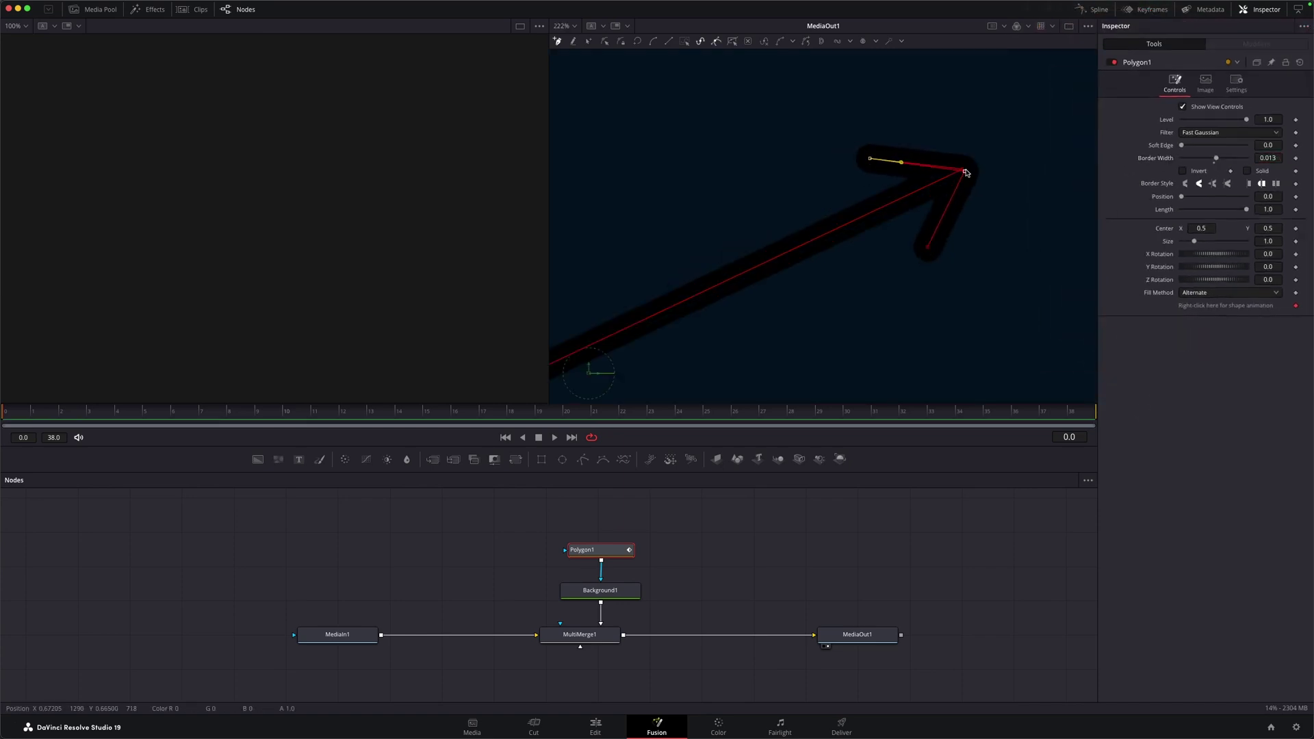
Step: Set Background1's colour to white
left_click(600, 590)
key("shift+z")
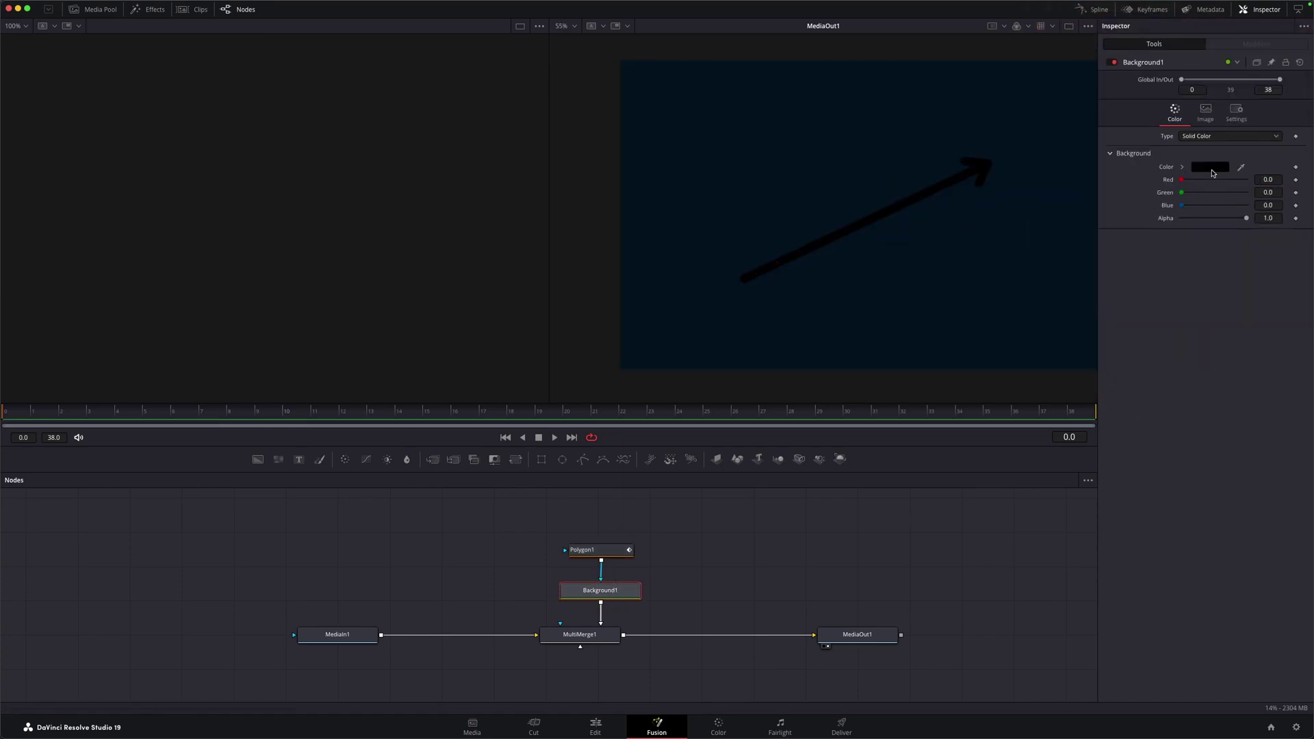
left_click(1215, 169)
left_click_drag(272, 297, 367, 297)
left_click(268, 151)
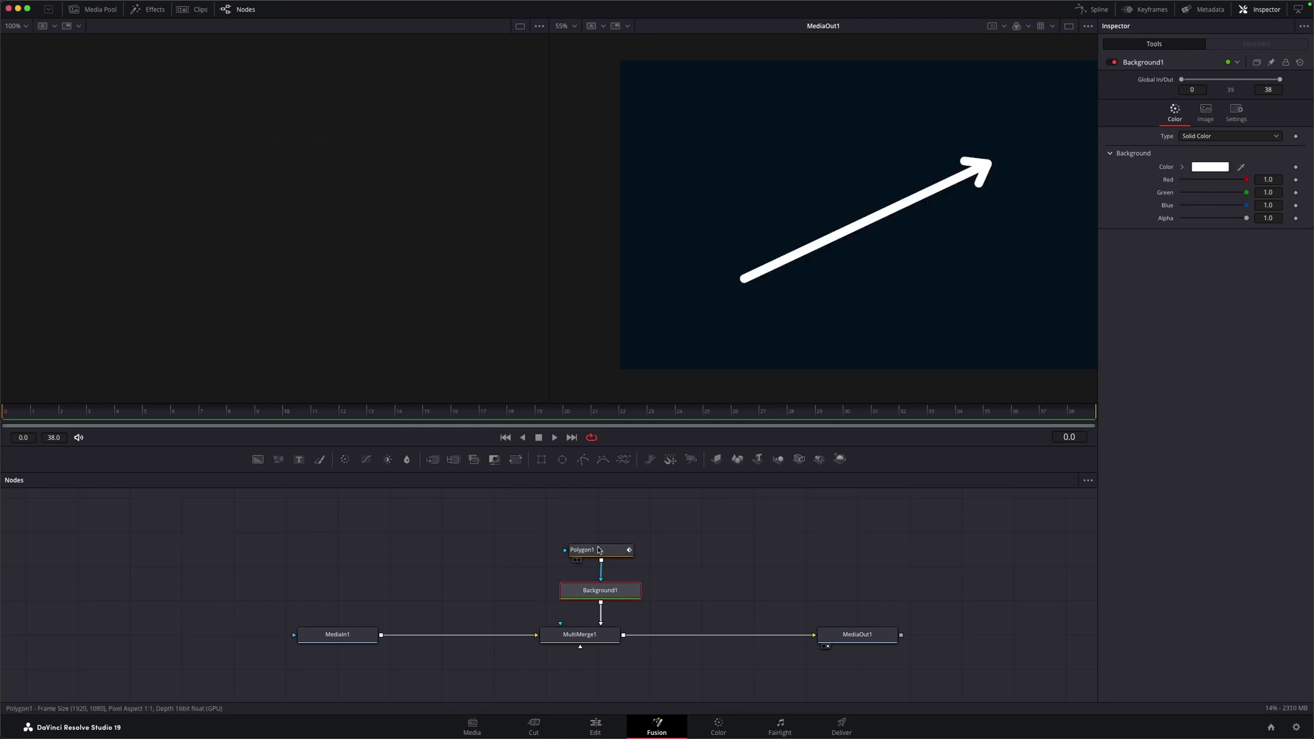
Step: Add a keyframe on Polygon1's Length at around frame 14
left_click(601, 547)
left_click(1295, 210)
left_click(421, 412)
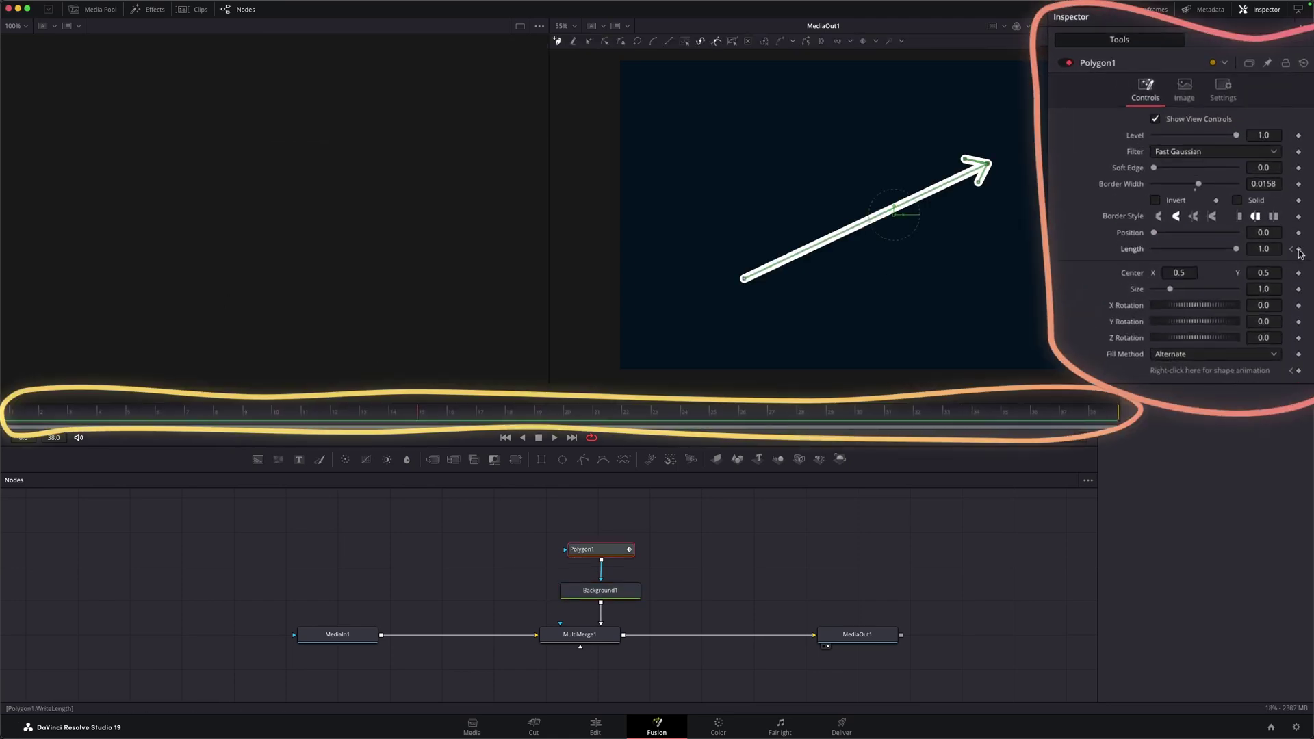
Step: Keyframe Length to 0.0 at the start and scrub to frame 16 to preview the draw-on
left_click_drag(1237, 249, 1119, 251)
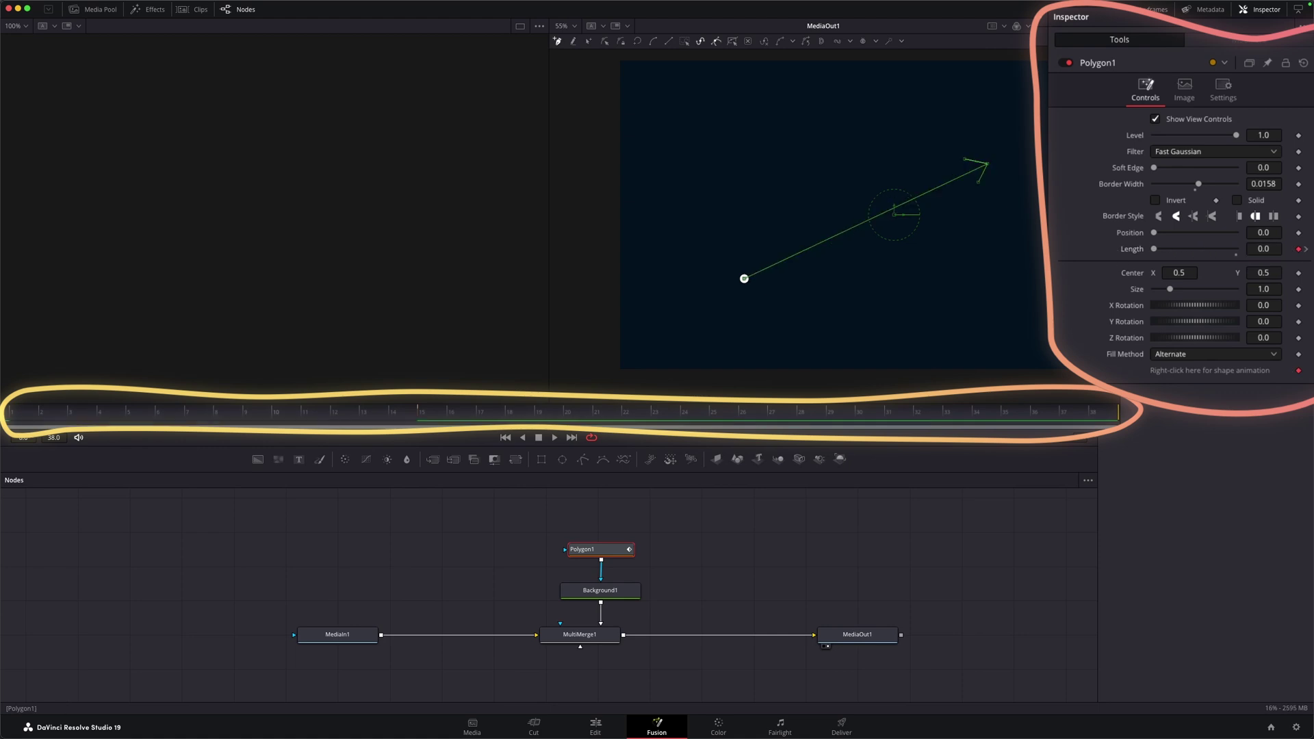
left_click_drag(260, 415, 369, 416)
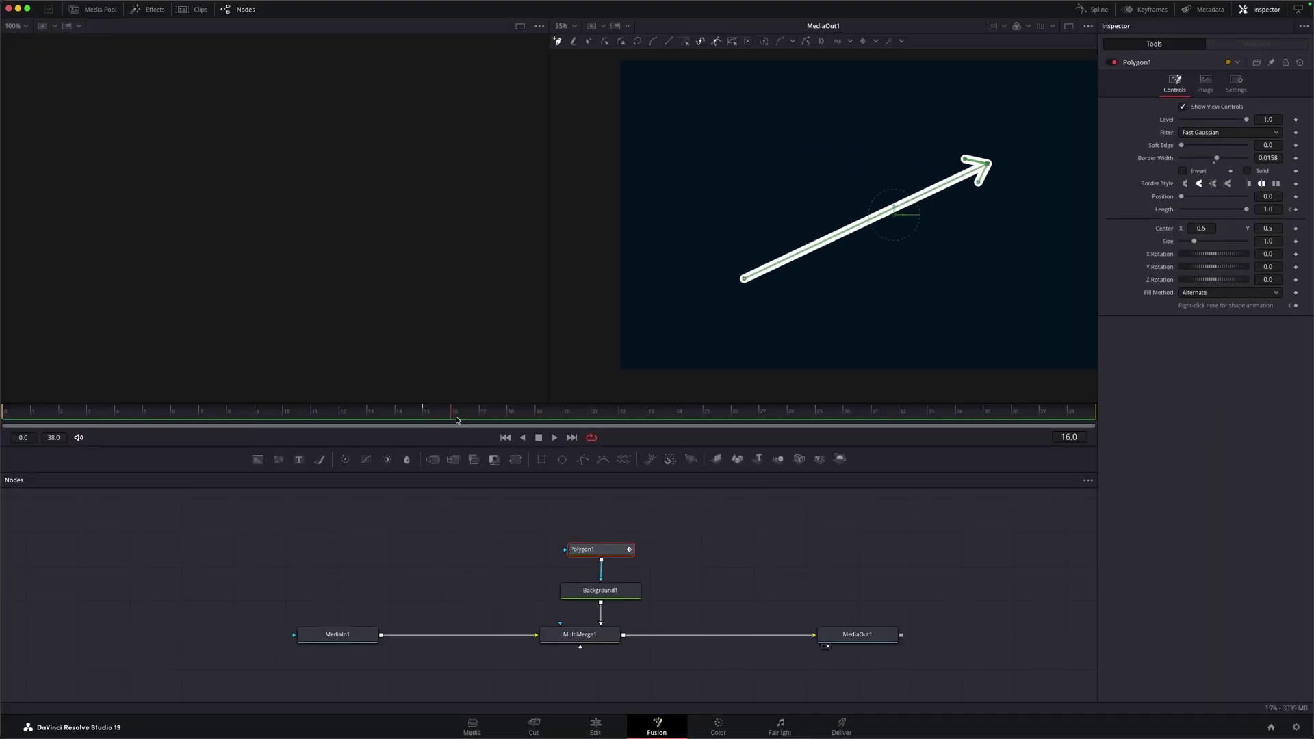
mouse_move(361, 364)
left_mouse_down()
mouse_move(240, 370)
mouse_move(294, 375)
left_mouse_up()
mouse_move(352, 432)
left_mouse_down()
mouse_move(479, 415)
mouse_move(6, 416)
mouse_move(473, 416)
left_mouse_up()
Step: In the Spline editor, select Polygon1's two Length keyframes and smooth them into an ease
left_click(1093, 9)
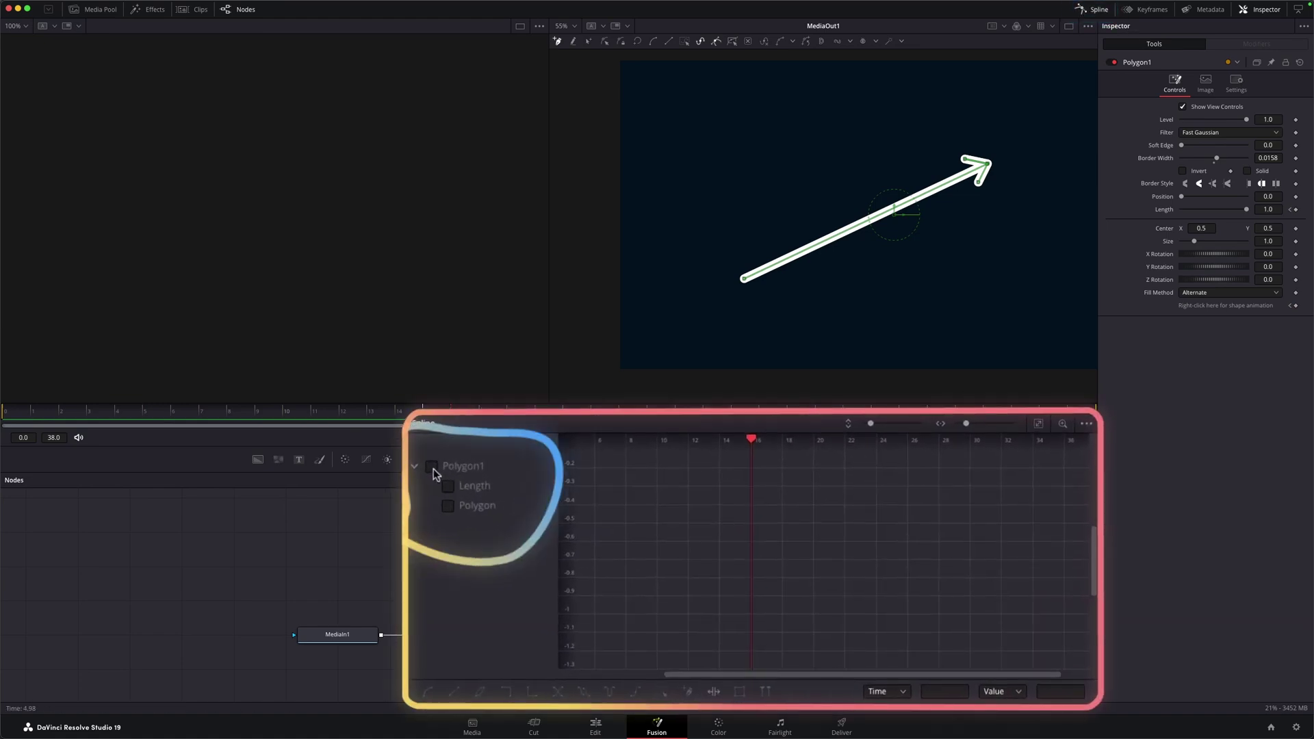
left_click(432, 468)
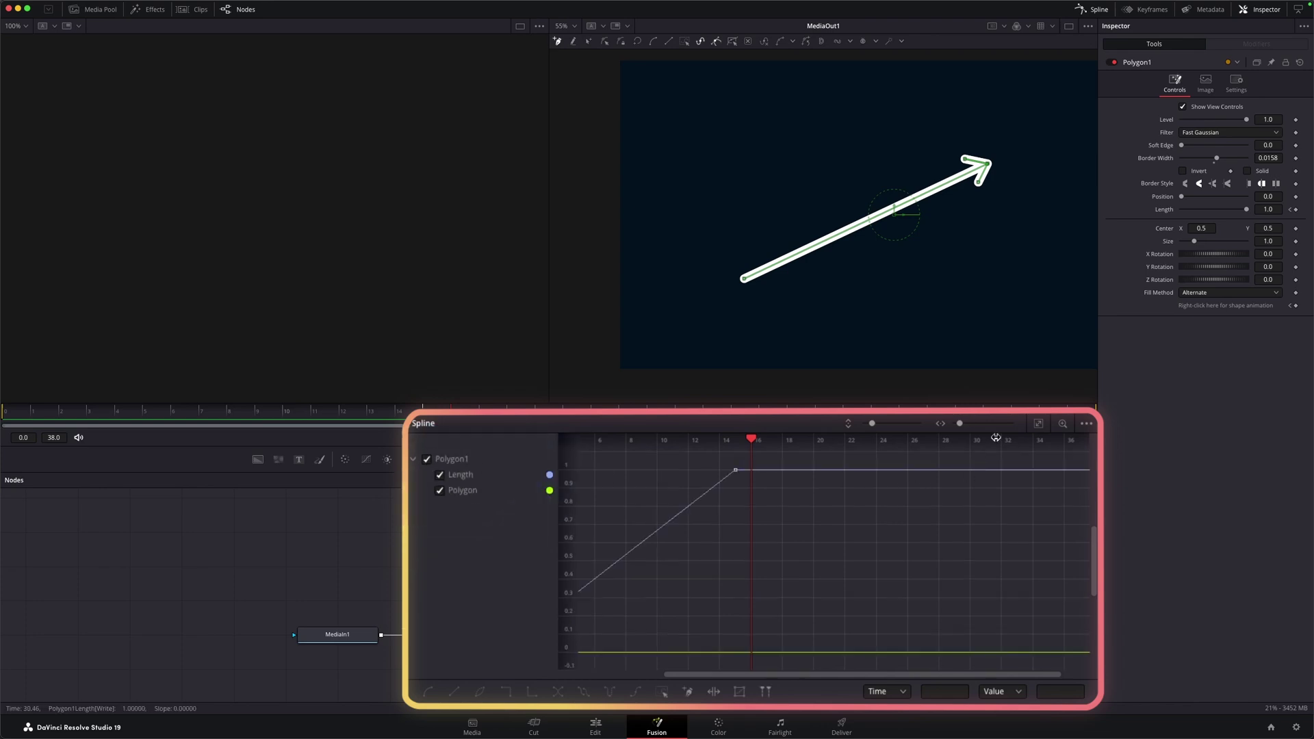
left_click(1038, 423)
scroll(790, 577, "down", 2)
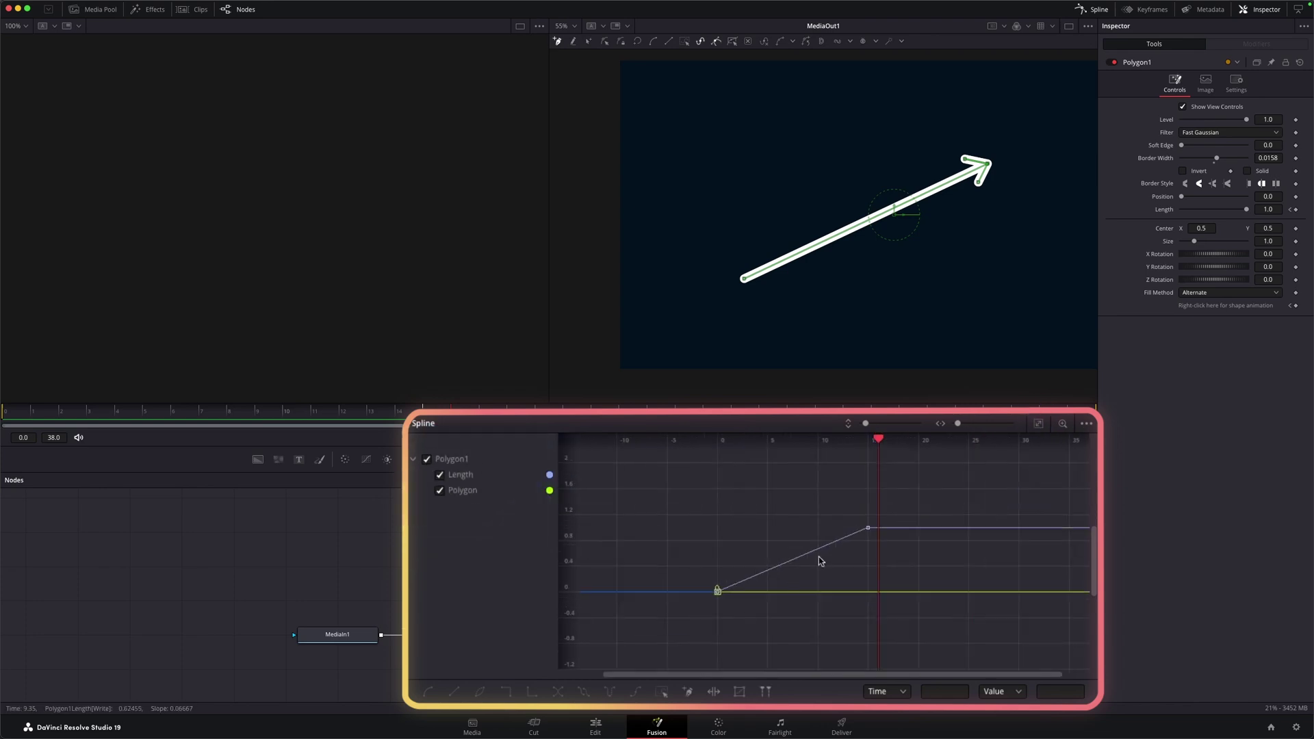
left_click_drag(1013, 633, 675, 454)
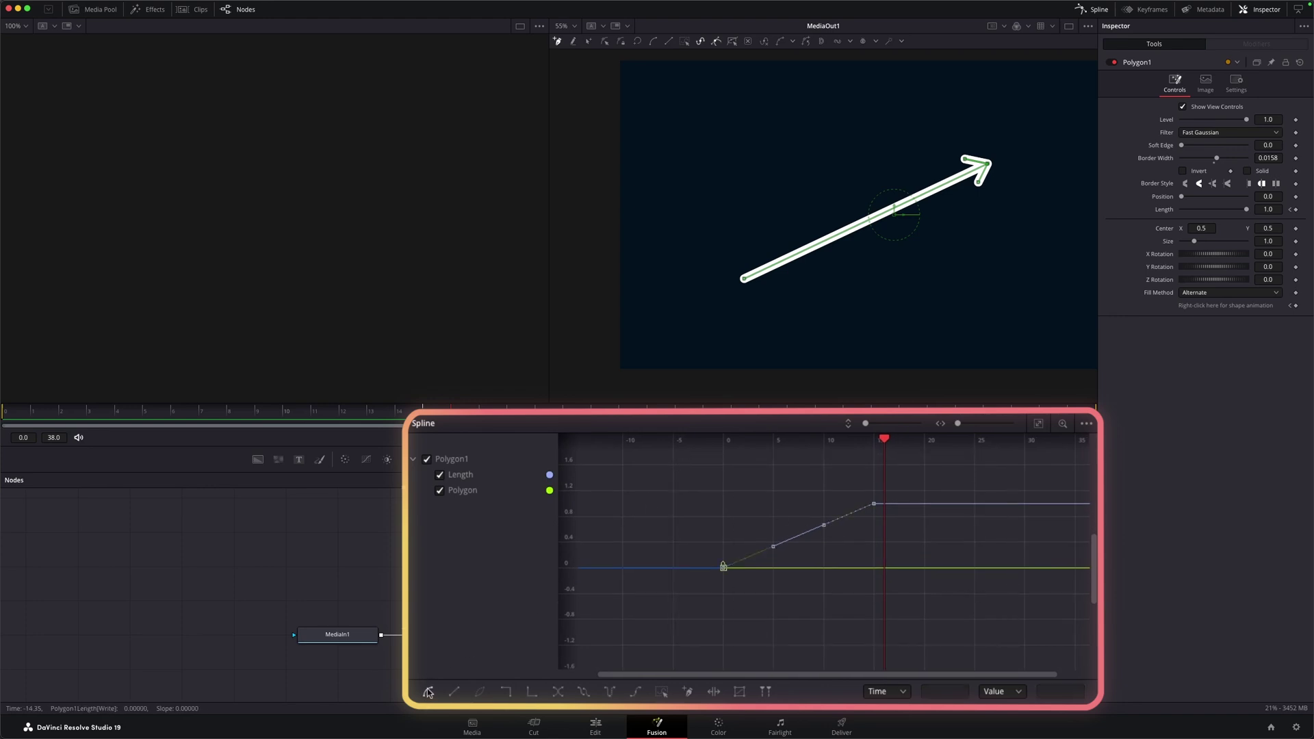
left_click(428, 692)
left_click(783, 601)
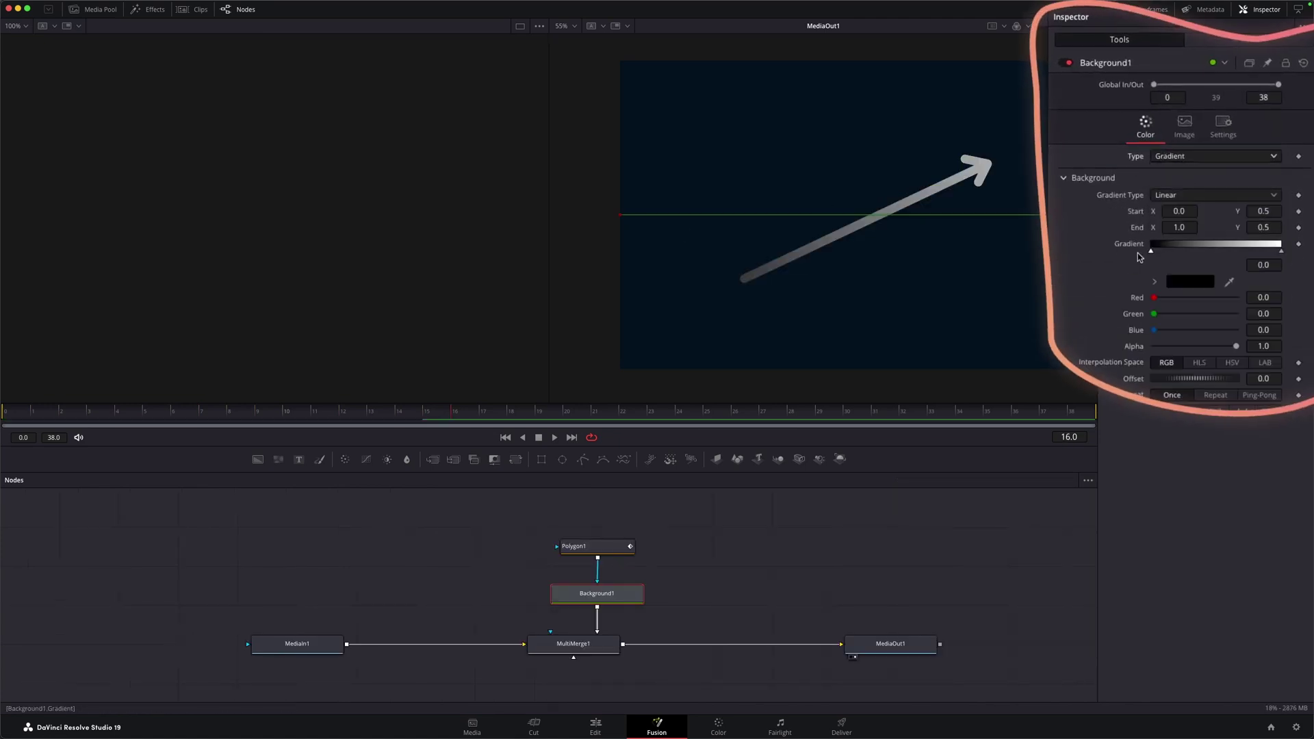
Step: Make the gradient's left stop transparent and stretch Start/End from the arrow's tail to its head
left_click(1190, 281)
left_click_drag(1236, 346, 1163, 345)
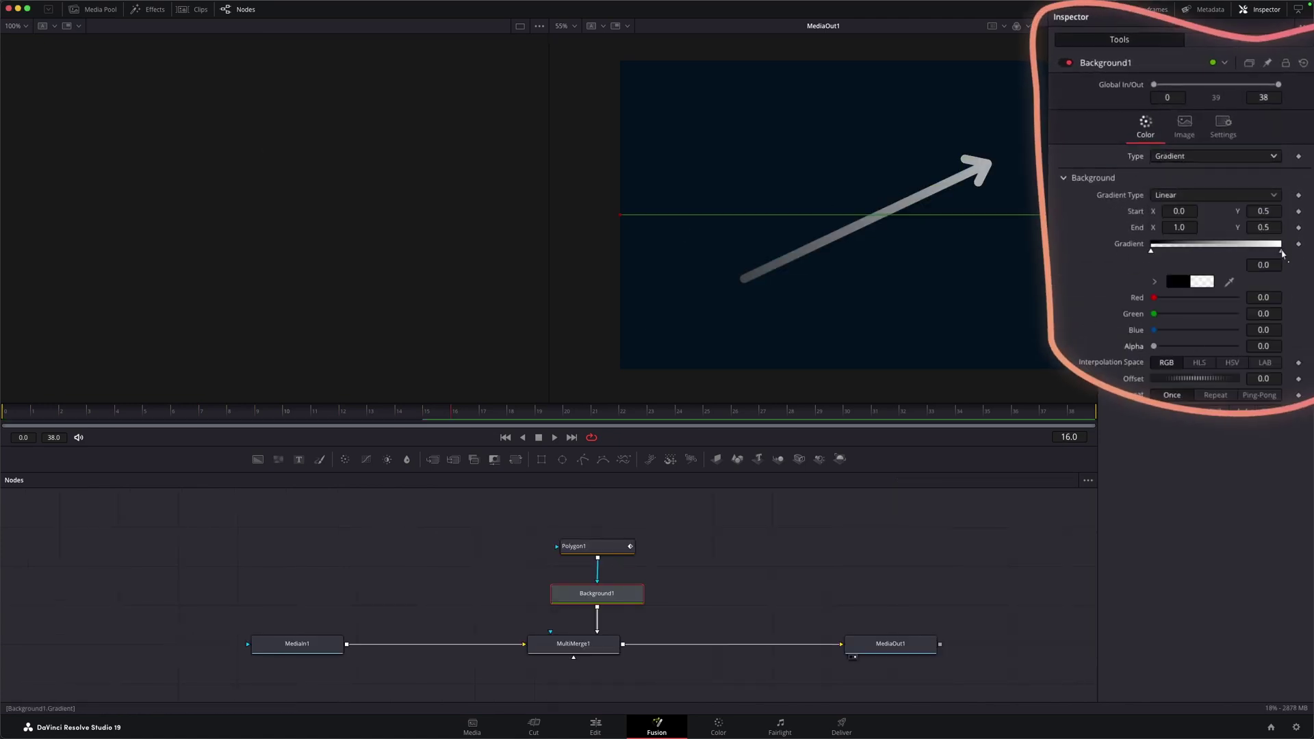
left_click_drag(620, 215, 742, 279)
left_click_drag(1056, 235, 819, 216)
key("ctrl+f")
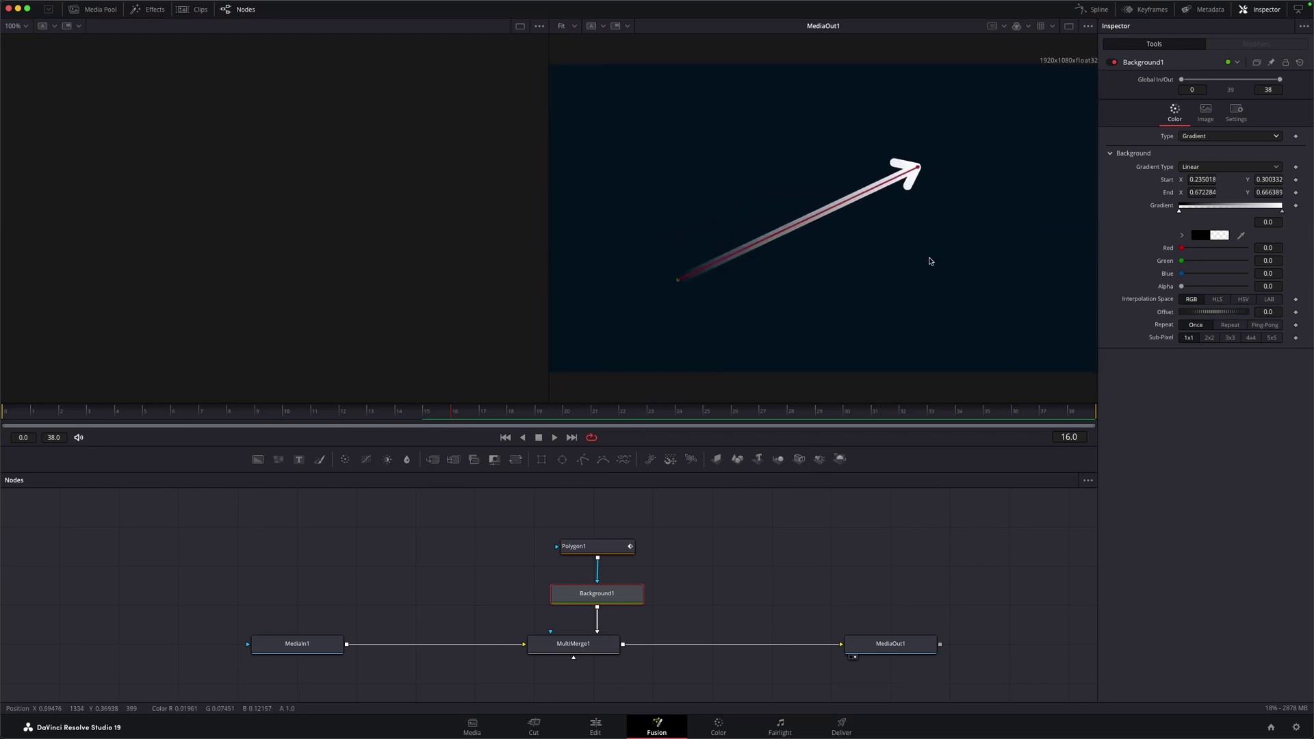
Step: Reselect Background1 and bring up the tool search to add a node after it
left_click(821, 212)
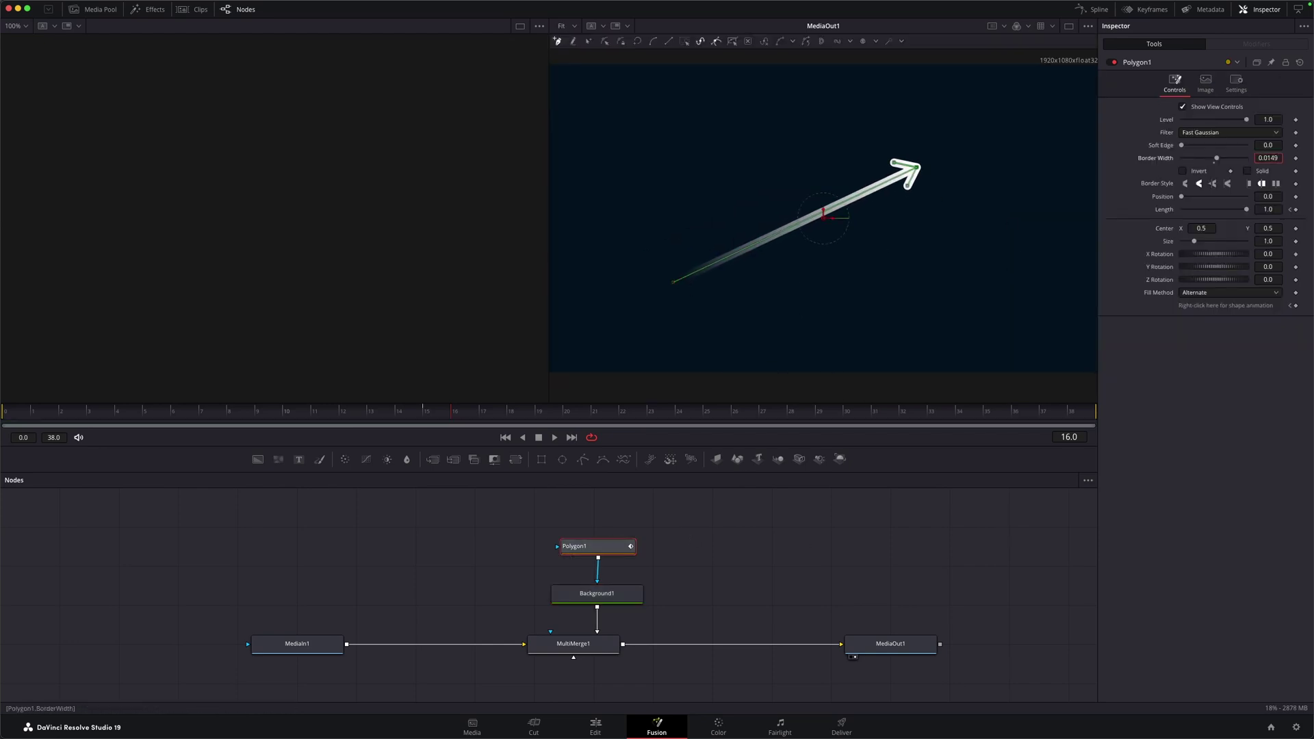
left_click(897, 164)
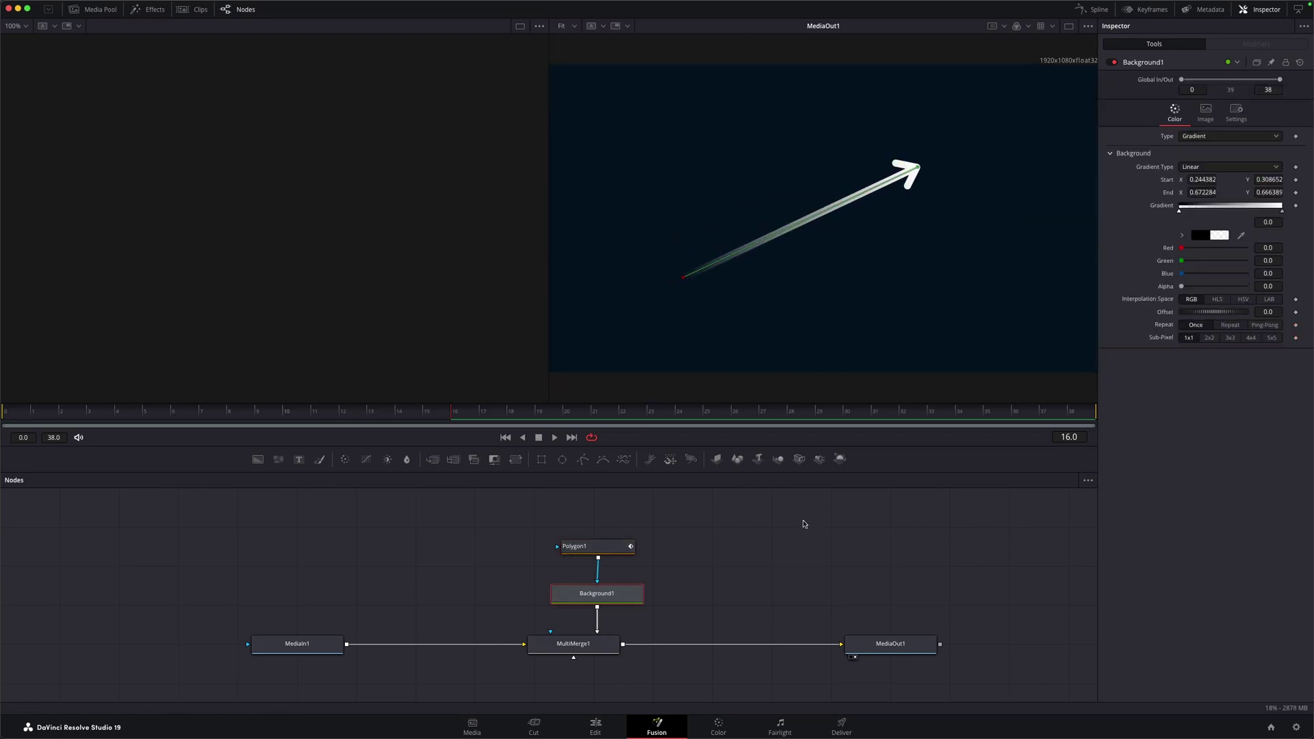
left_click_drag(595, 597, 649, 553)
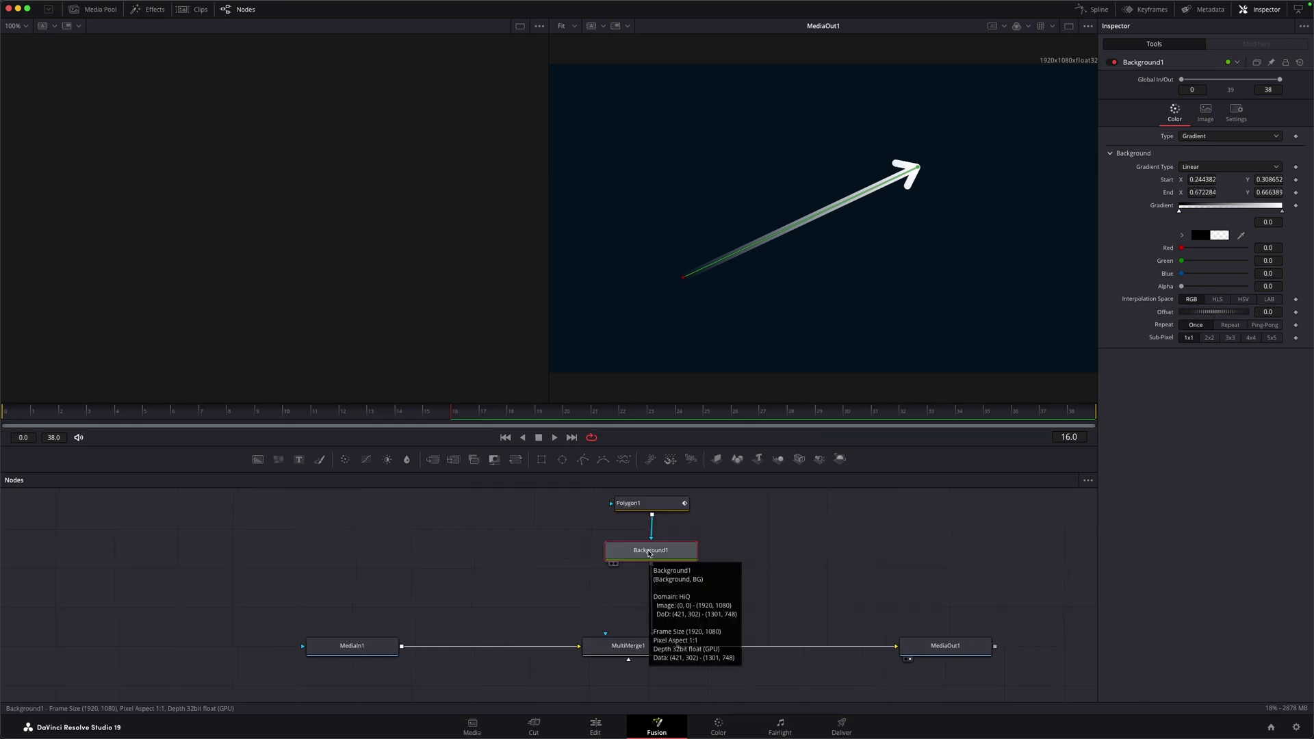
key("shift+space")
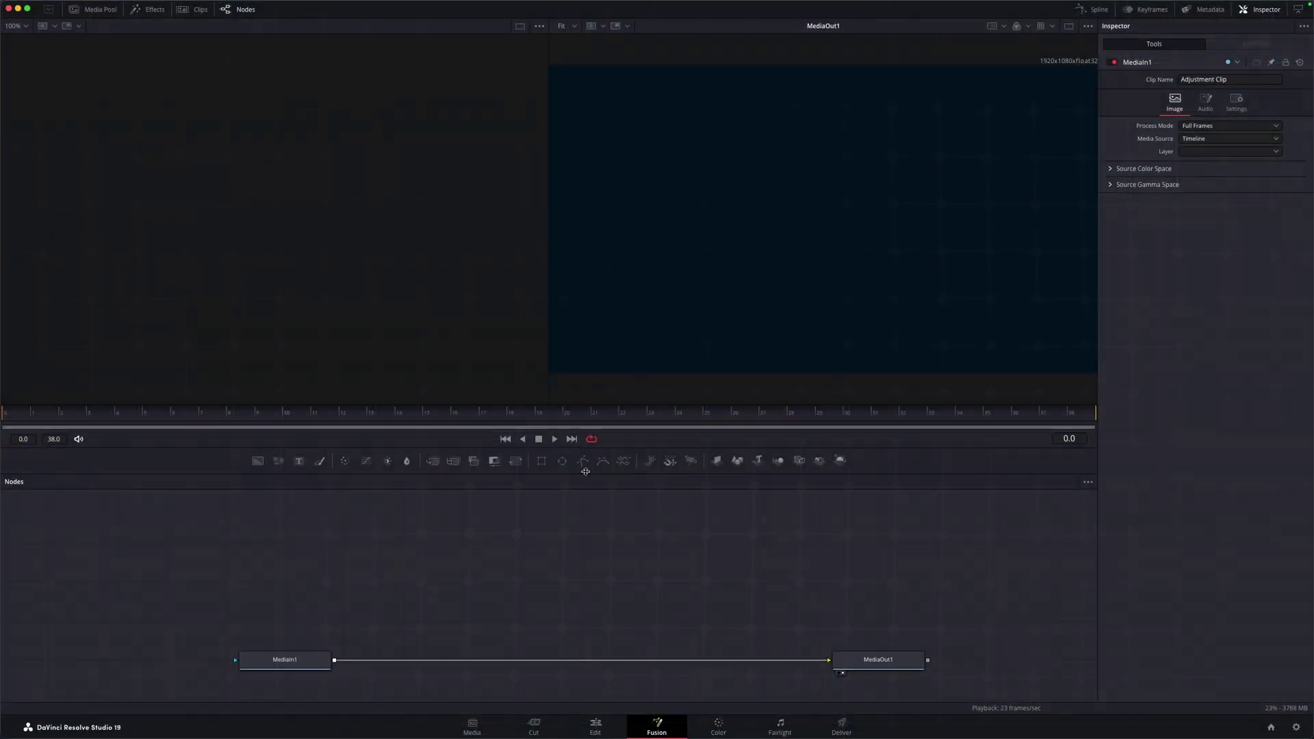
Step: Add a new Polygon, Background and Glow1 chain wired between MediaIn and MediaOut
left_click_drag(582, 460, 587, 531)
left_click_drag(257, 461, 578, 658)
key("shift+space")
type("glow")
key("Return")
left_click(564, 590)
left_click(532, 549)
Step: Place the S-curve points in the viewer, then select all points and smooth them
left_click(894, 294)
left_click(652, 221)
left_click(732, 246)
left_click(1145, 202)
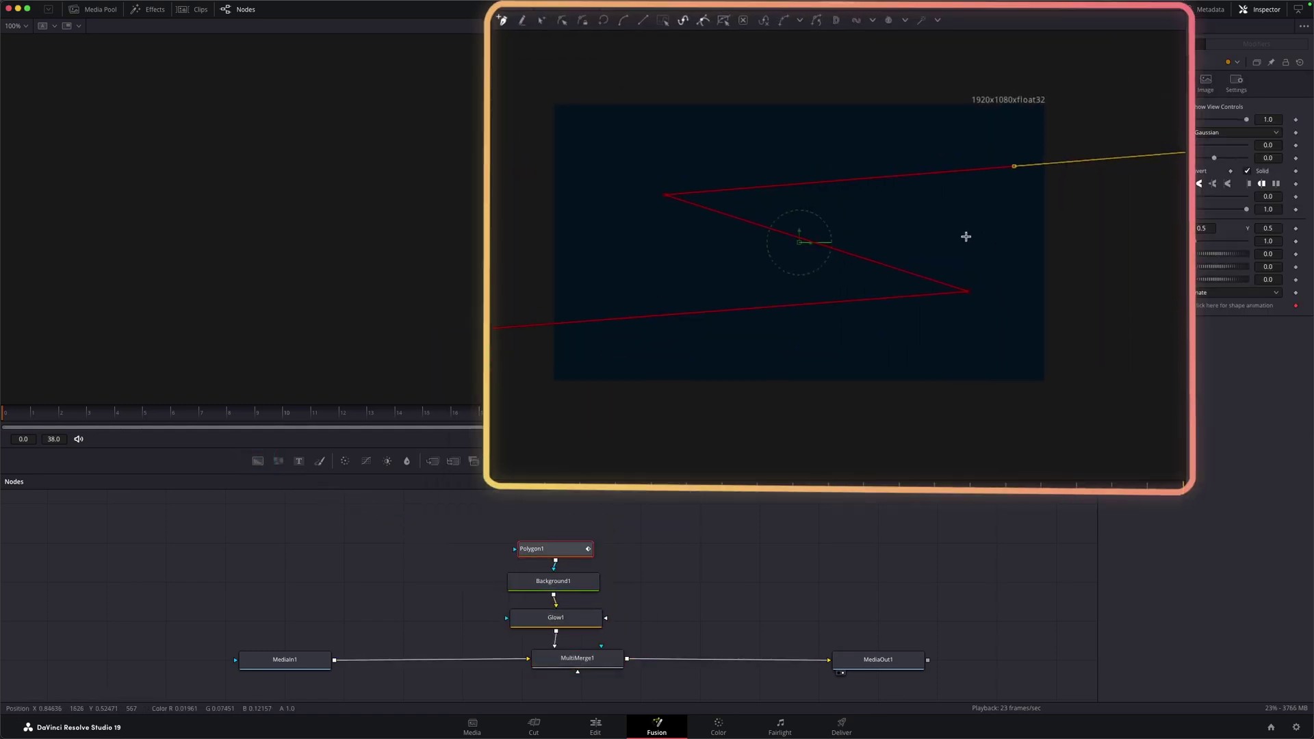
scroll(975, 252, "down", 3)
left_click(543, 21)
key("ctrl+a")
scroll(877, 317, "up", 5)
left_click(618, 26)
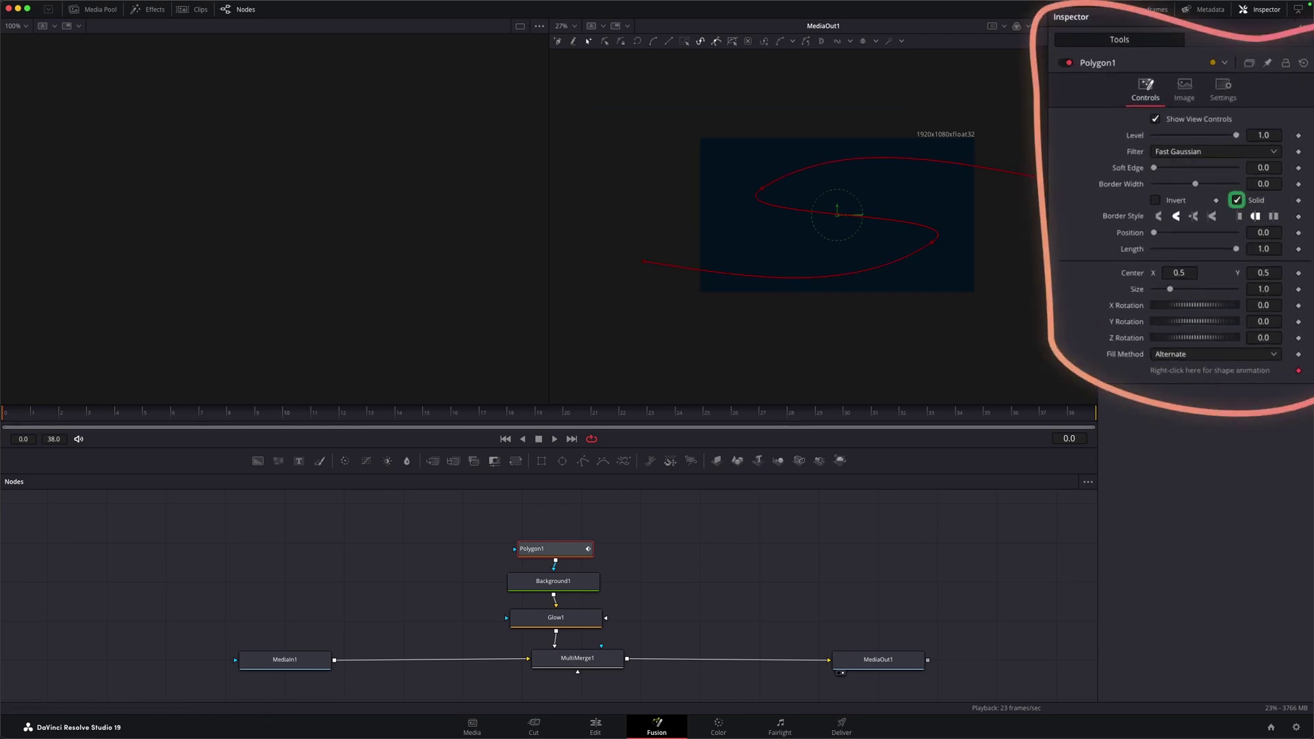
Step: Set the S-curve's Border Width to 0.035
type(".035")
key("Return")
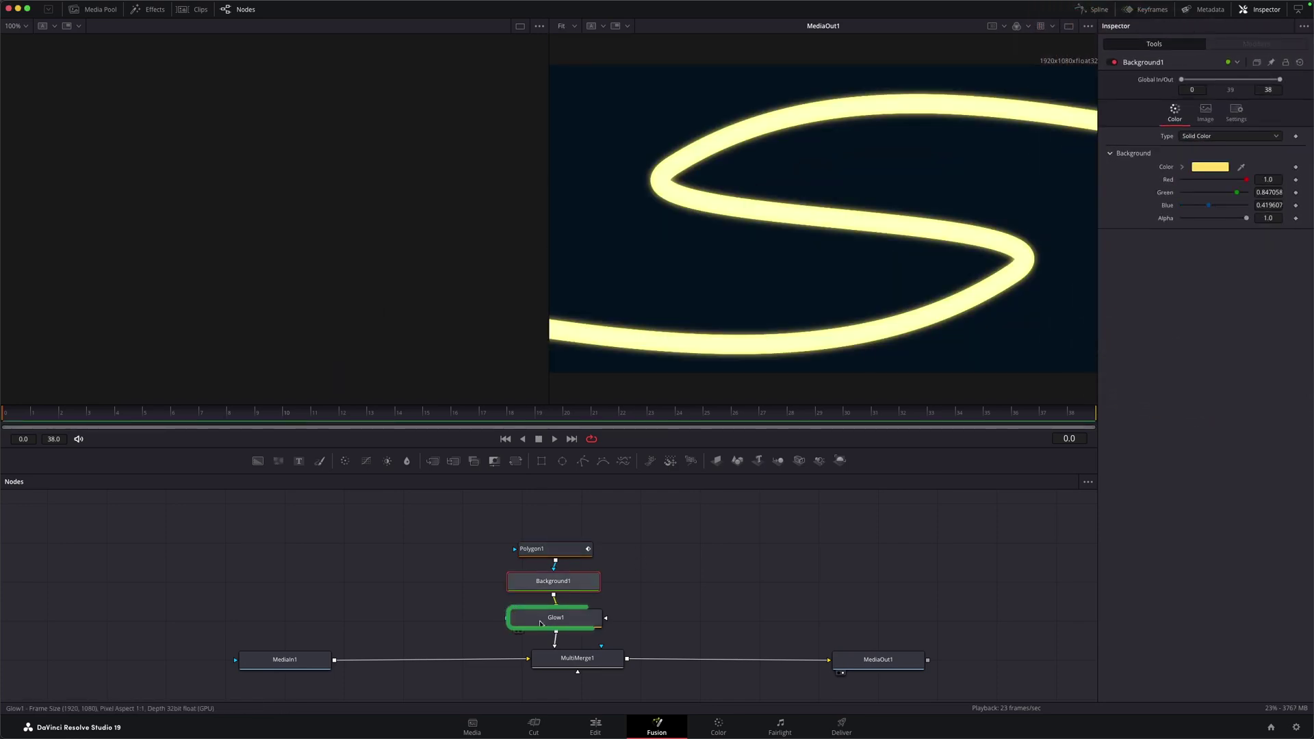
left_click(556, 617)
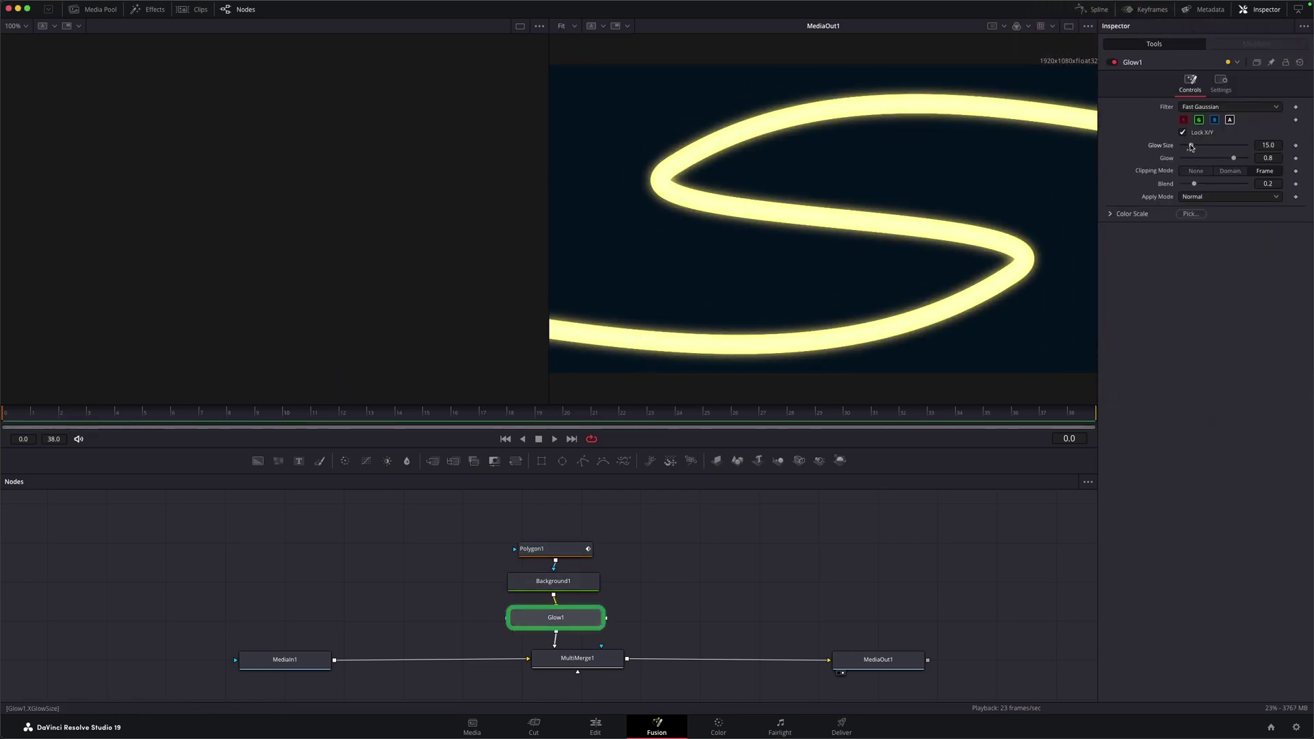
Step: Widen the glow into a soft haze and shorten the stroke Length to 0.134
left_click_drag(1233, 158, 1247, 145)
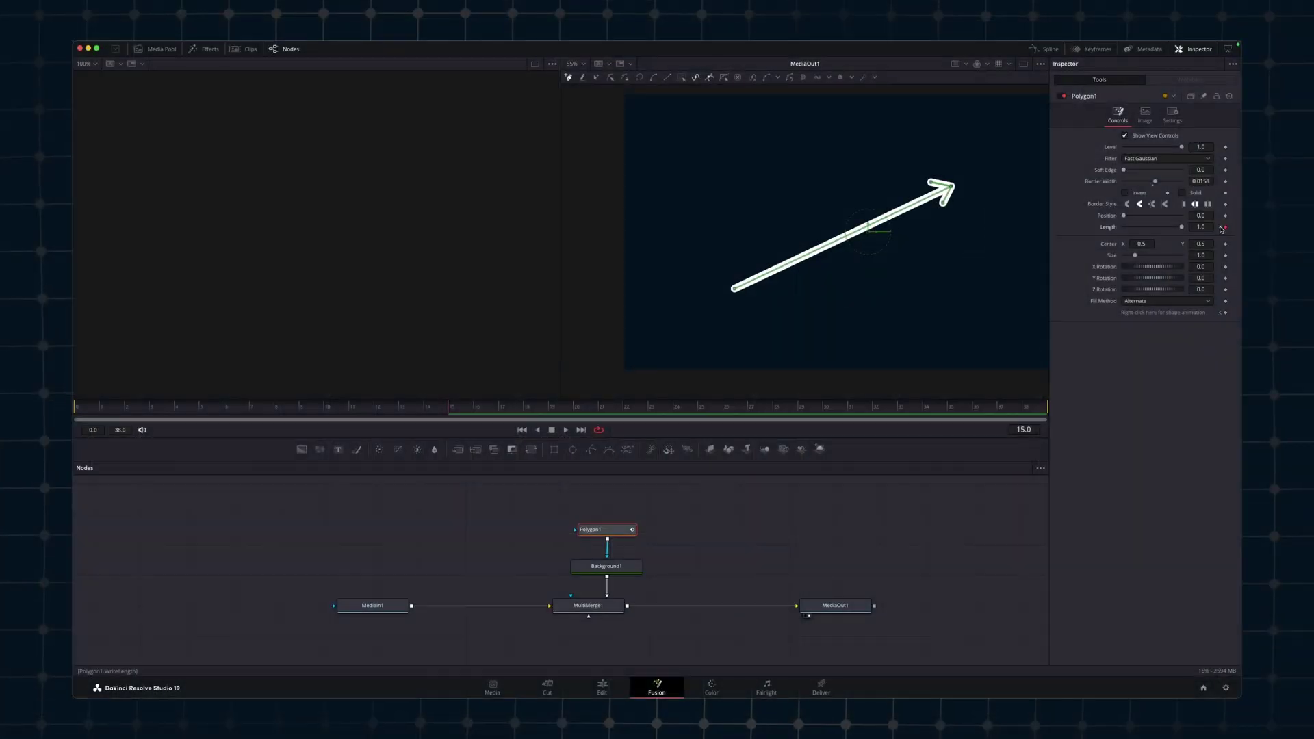
left_click_drag(1183, 228, 1099, 228)
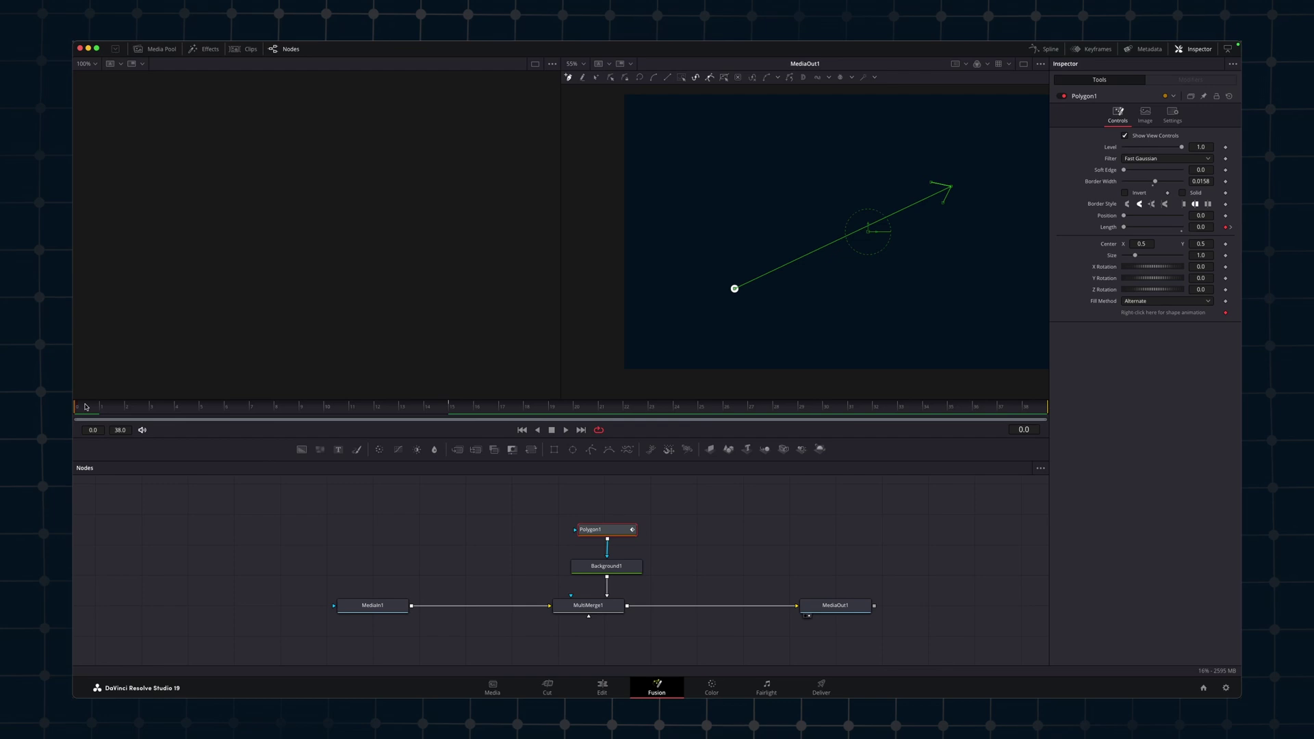
left_click_drag(84, 406, 431, 411)
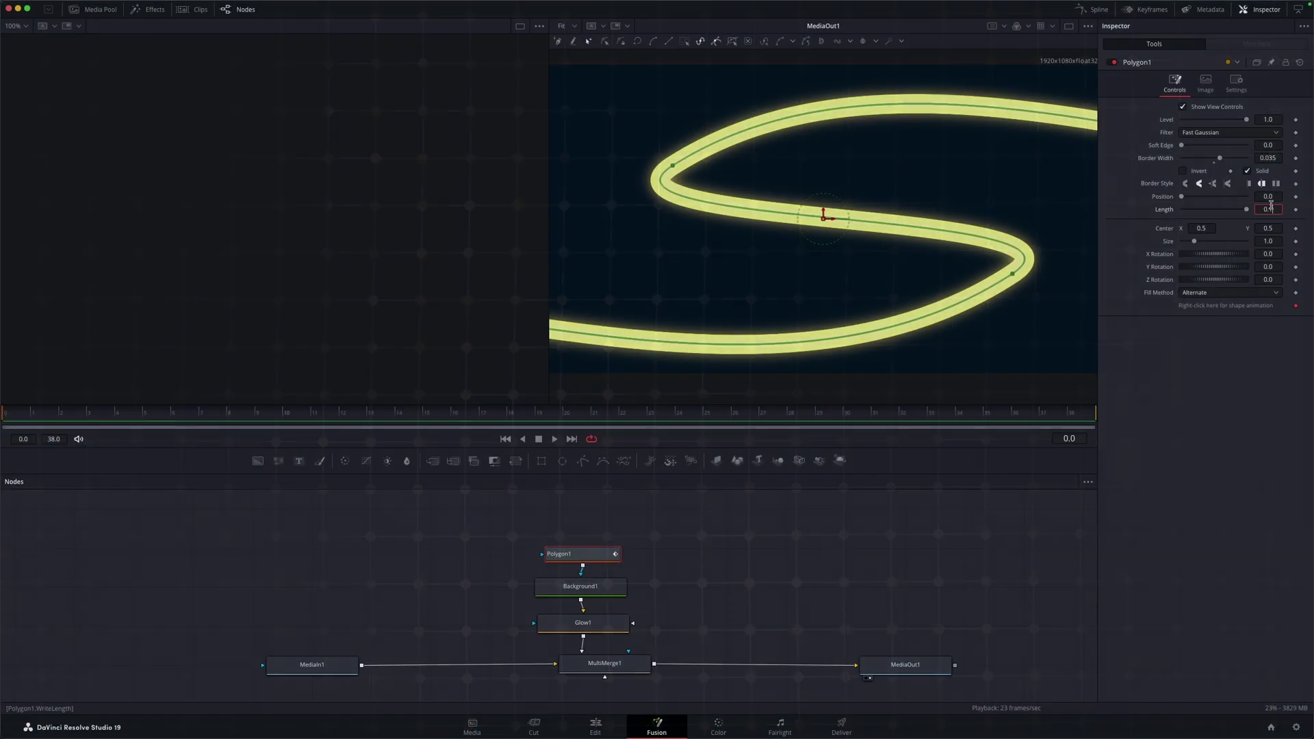
type("34")
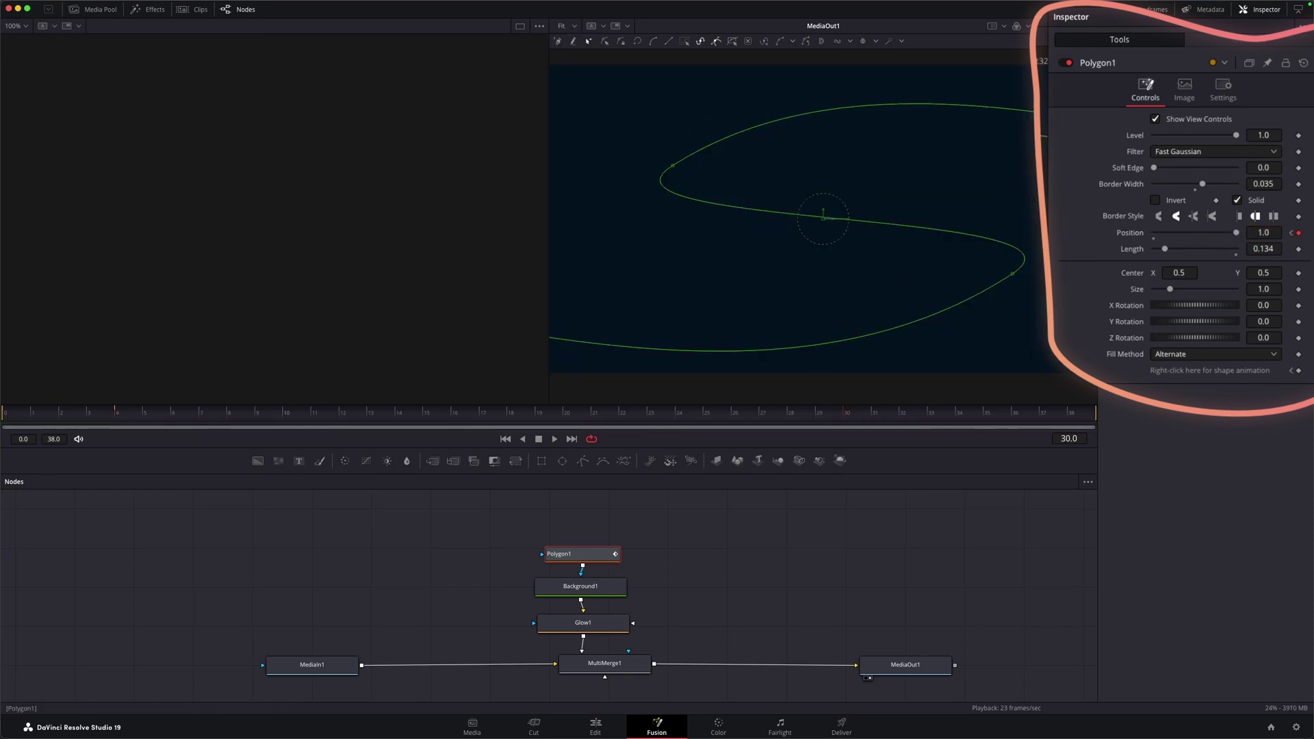
Step: Keyframe Position from 0.0 at frame 0 to 1.0 at frame 30, then play back from the start
left_click(538, 412)
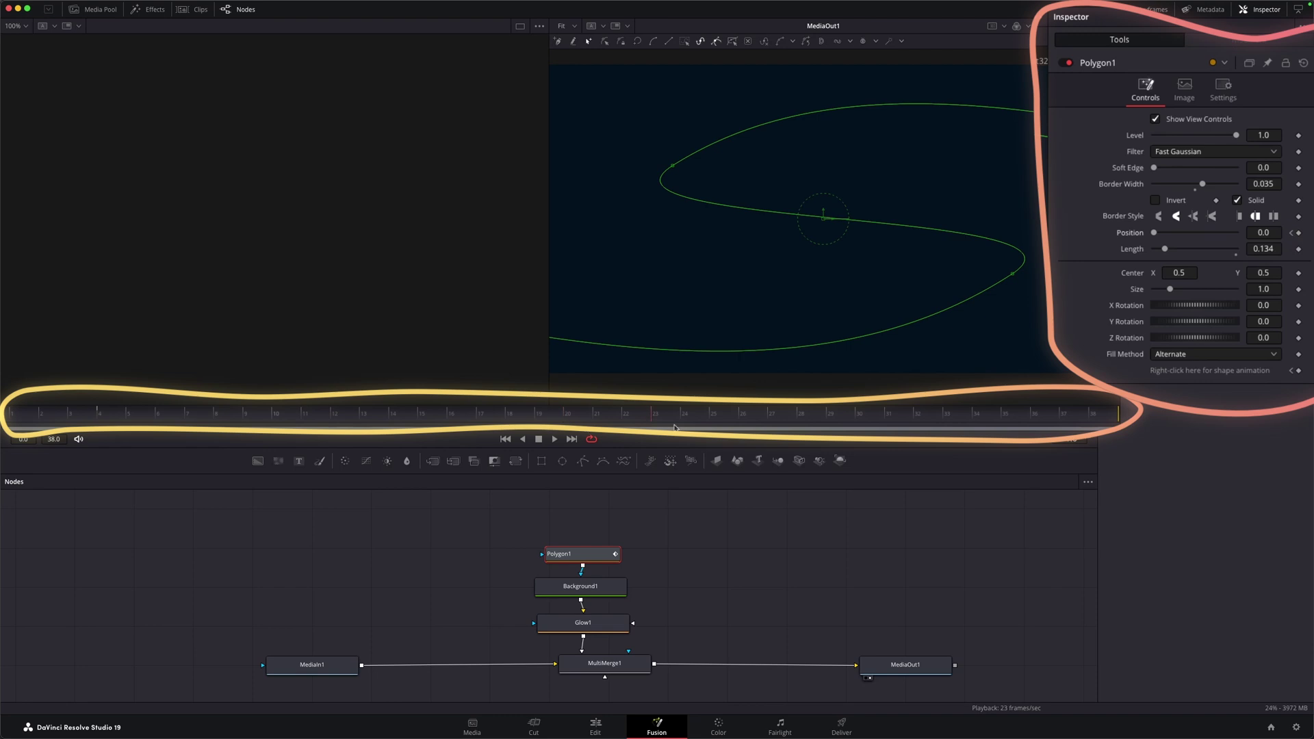
left_click(1299, 233)
left_click(830, 214)
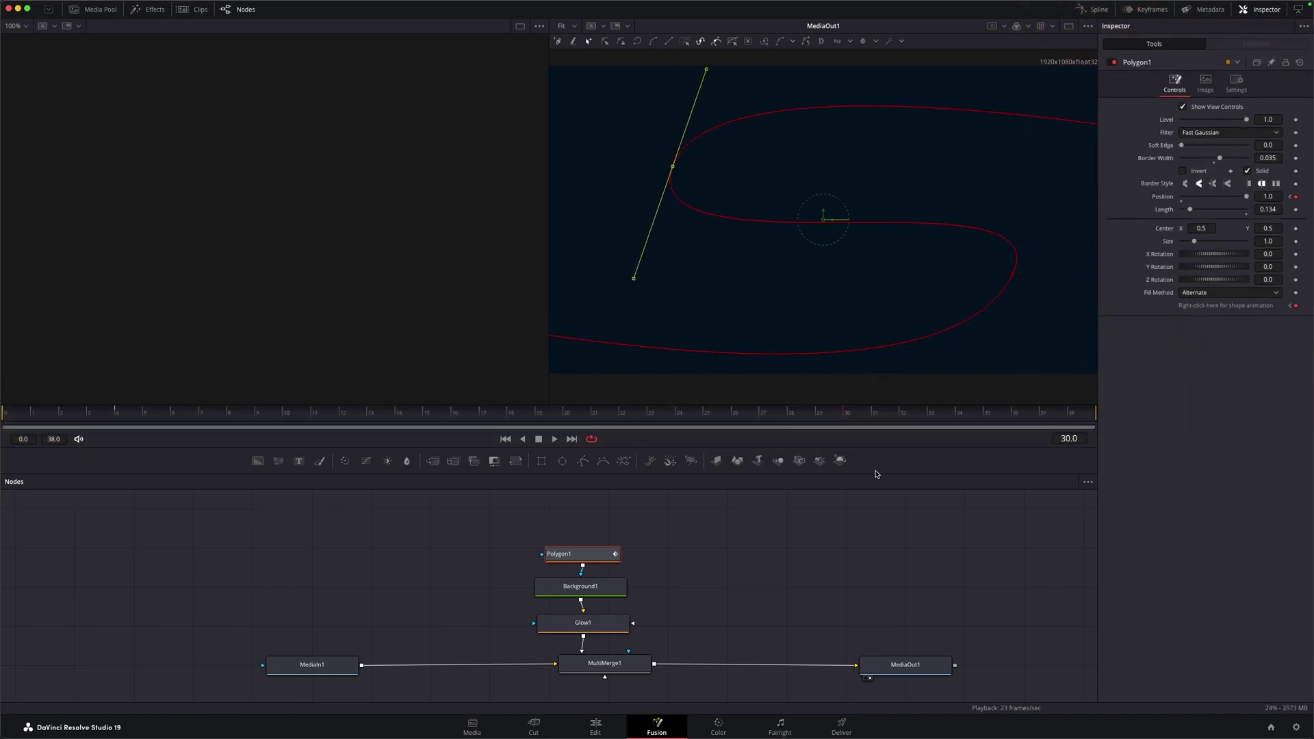
key("Home")
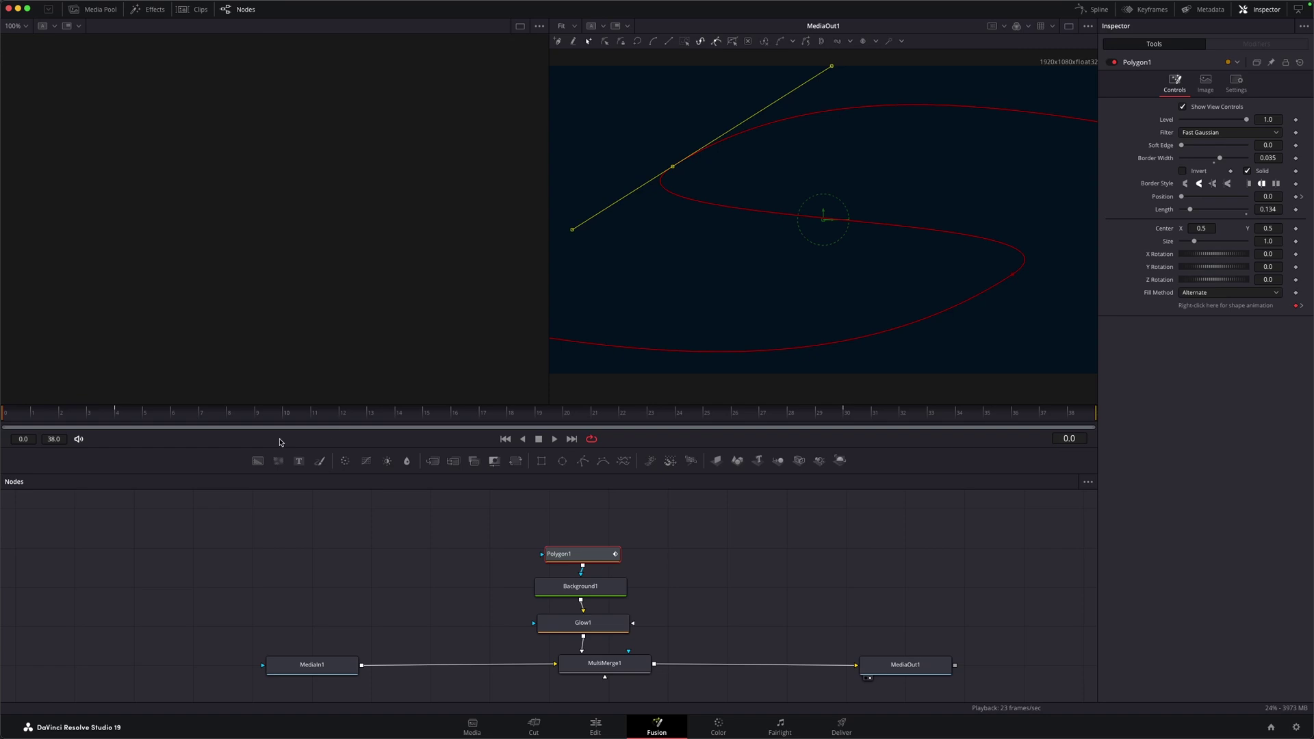
key("space")
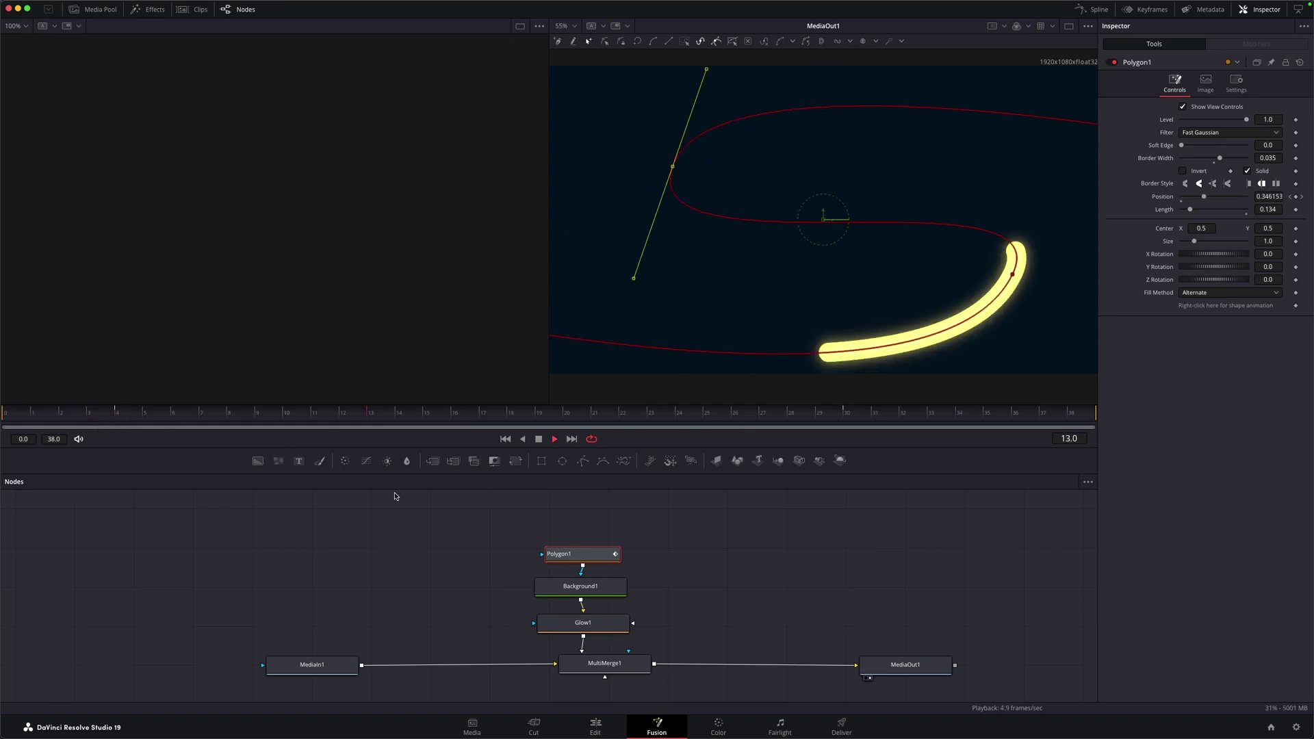
key("space")
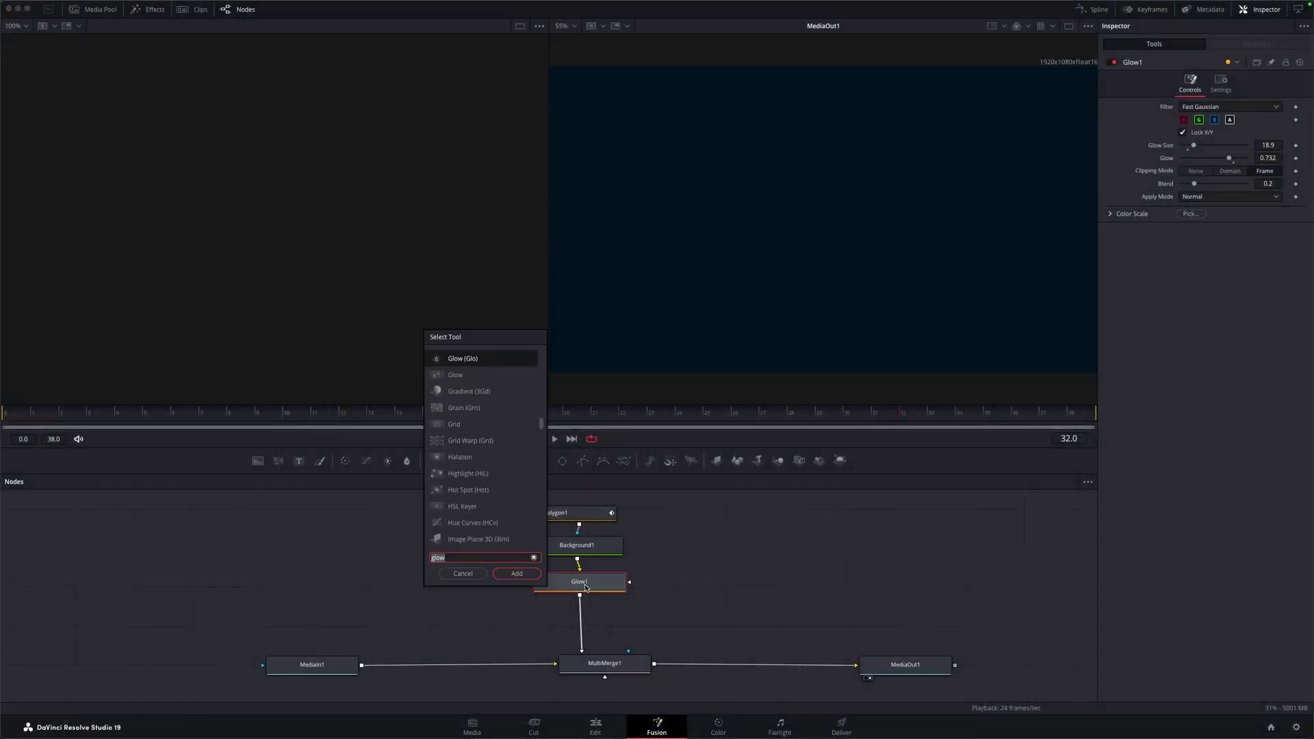
Step: Add a Duplicate node with 3 copies and Time Offset 2, then enlarge Glow1's Glow Size
type("dupl")
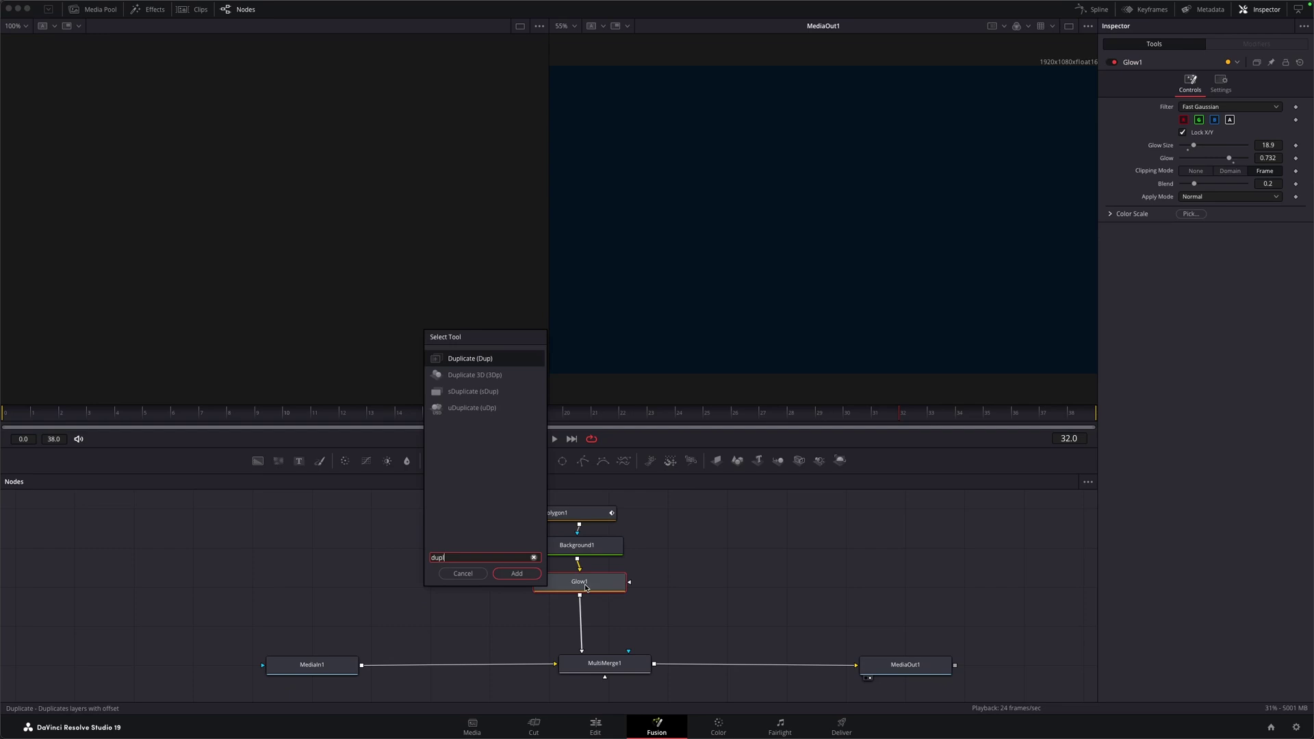
key("Return")
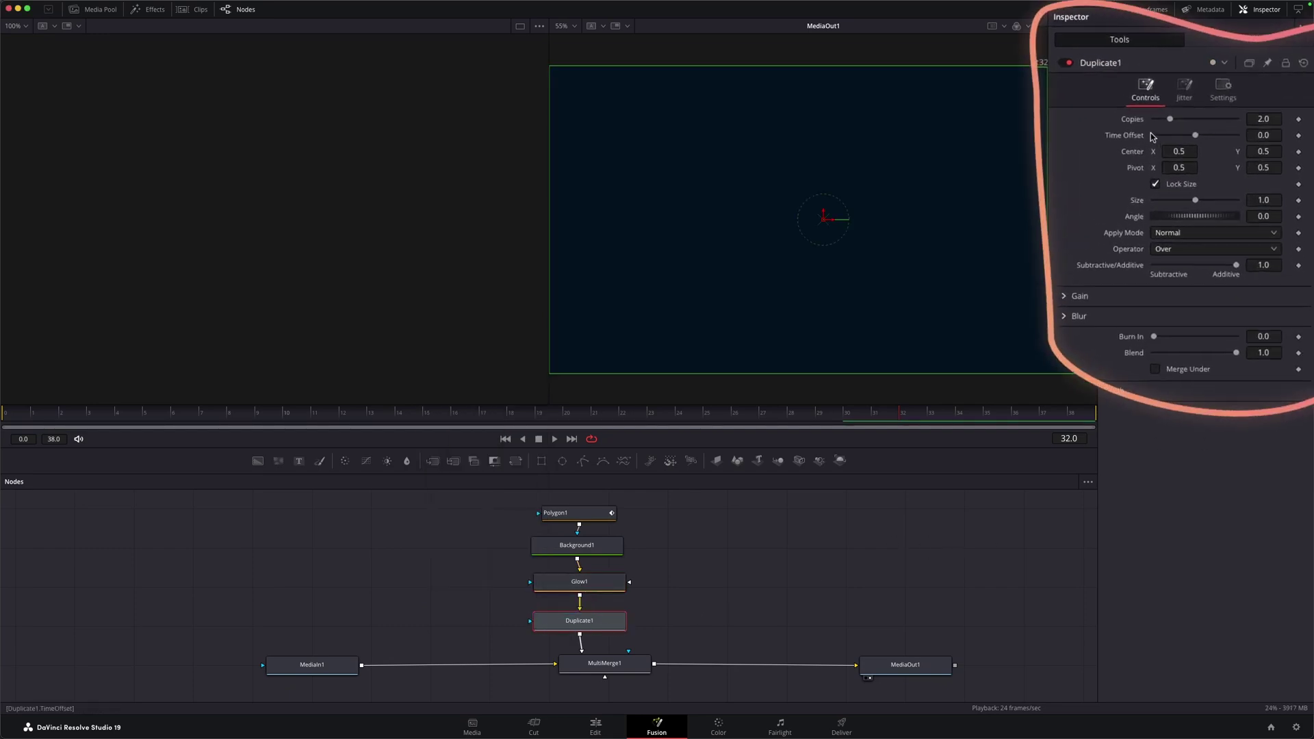
type("3")
key("Return")
left_click(1276, 135)
type("2")
key("Return")
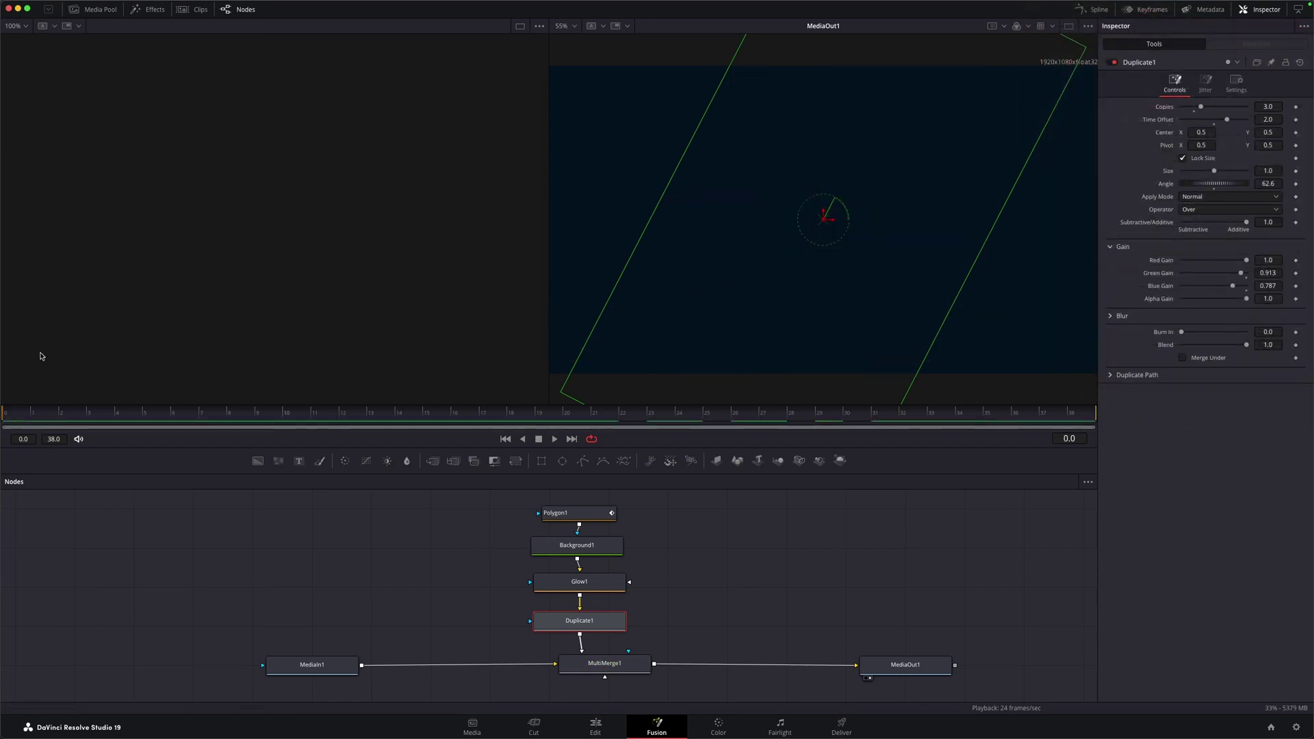
left_click(579, 581)
mouse_move(1198, 148)
left_mouse_down()
mouse_move(1222, 149)
mouse_move(1197, 148)
left_mouse_up()
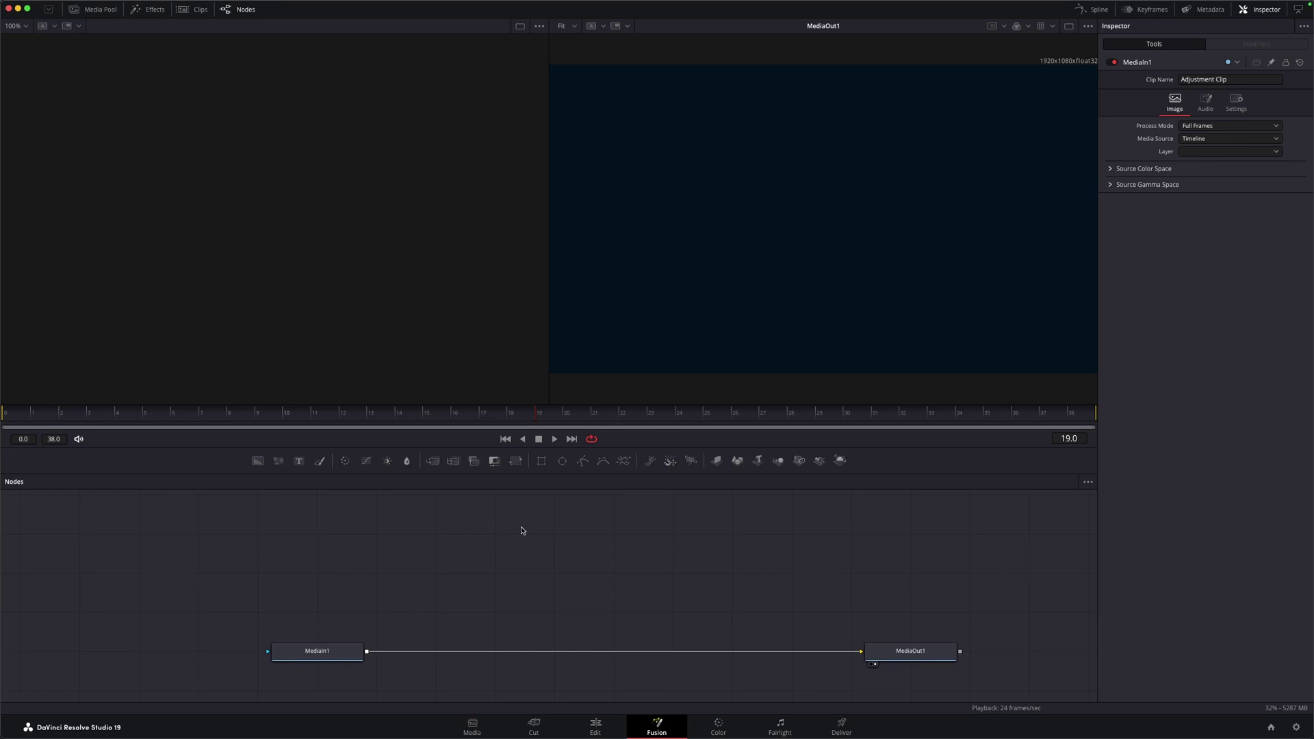
Step: Add sRectangle, sMerge and sRender nodes and drop sRender1 onto the MediaIn1–MediaOut1 link
key("shift+space")
type("srect")
key("Return")
key("shift+space")
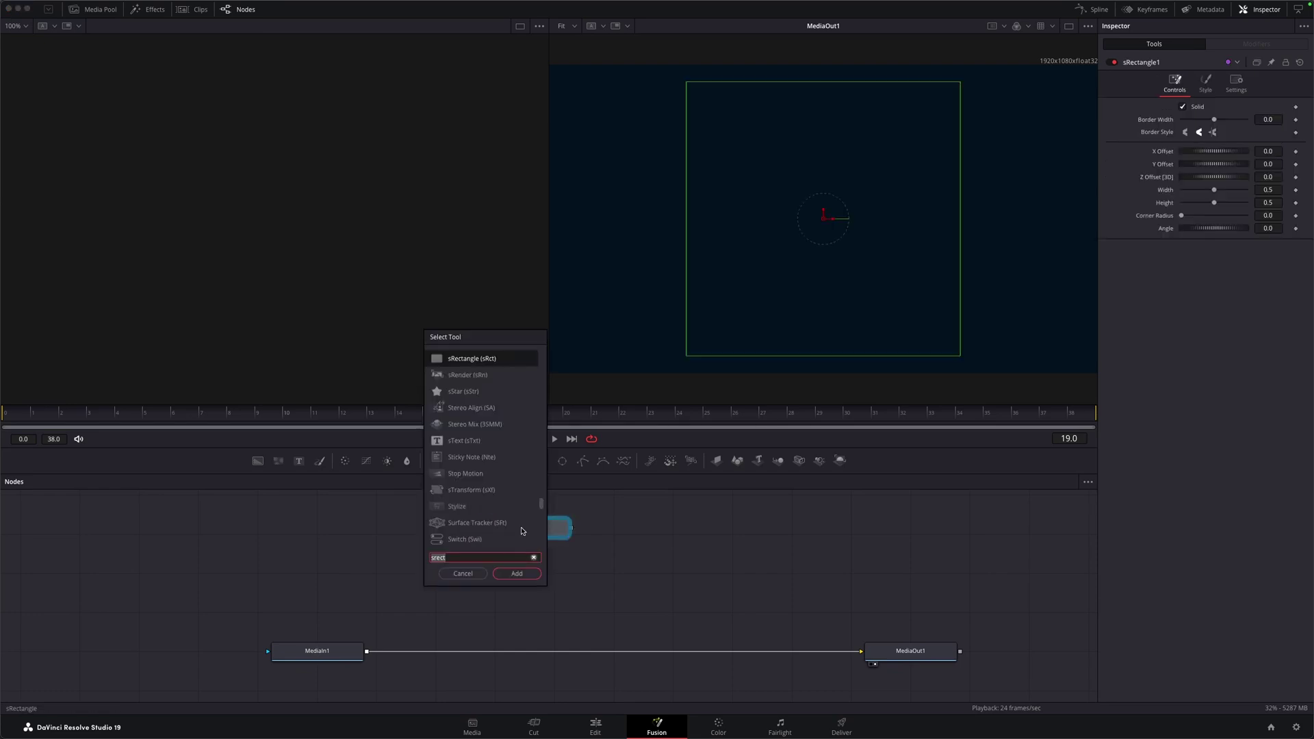
type("smer")
key("Return")
key("shift+space")
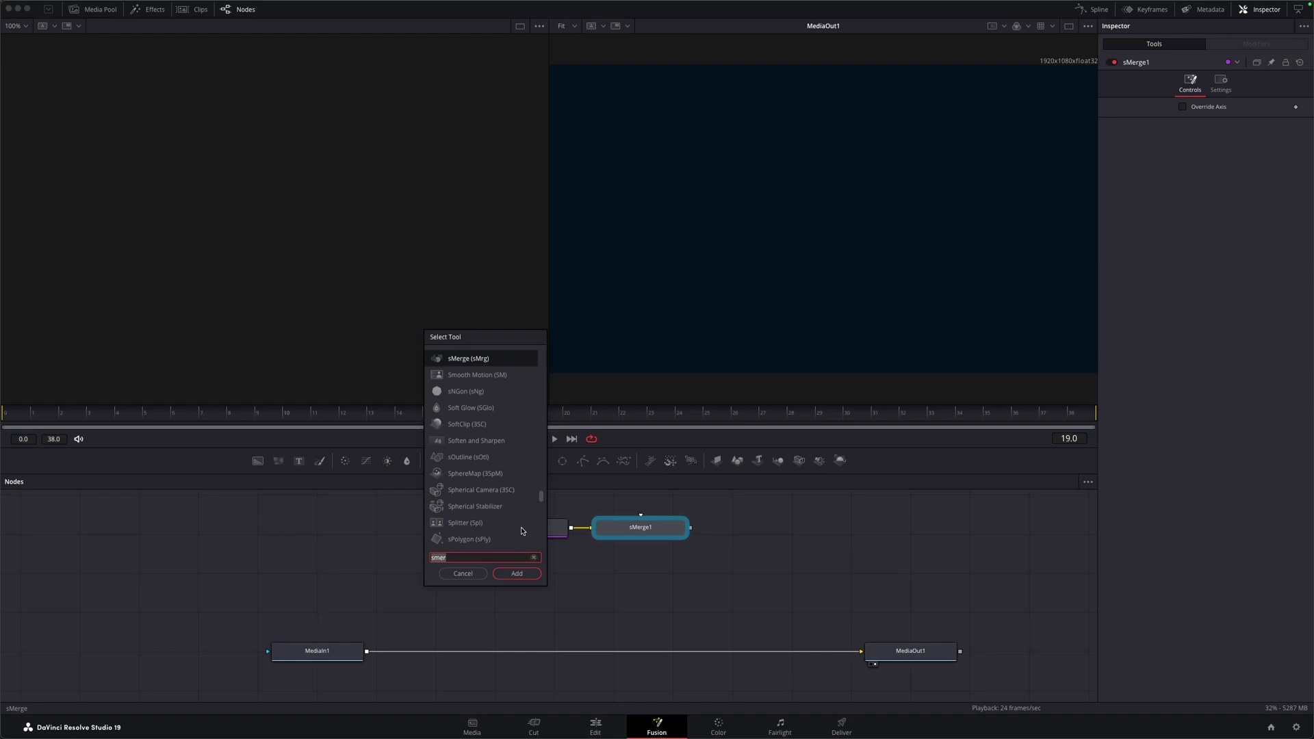
type("sren")
key("Return")
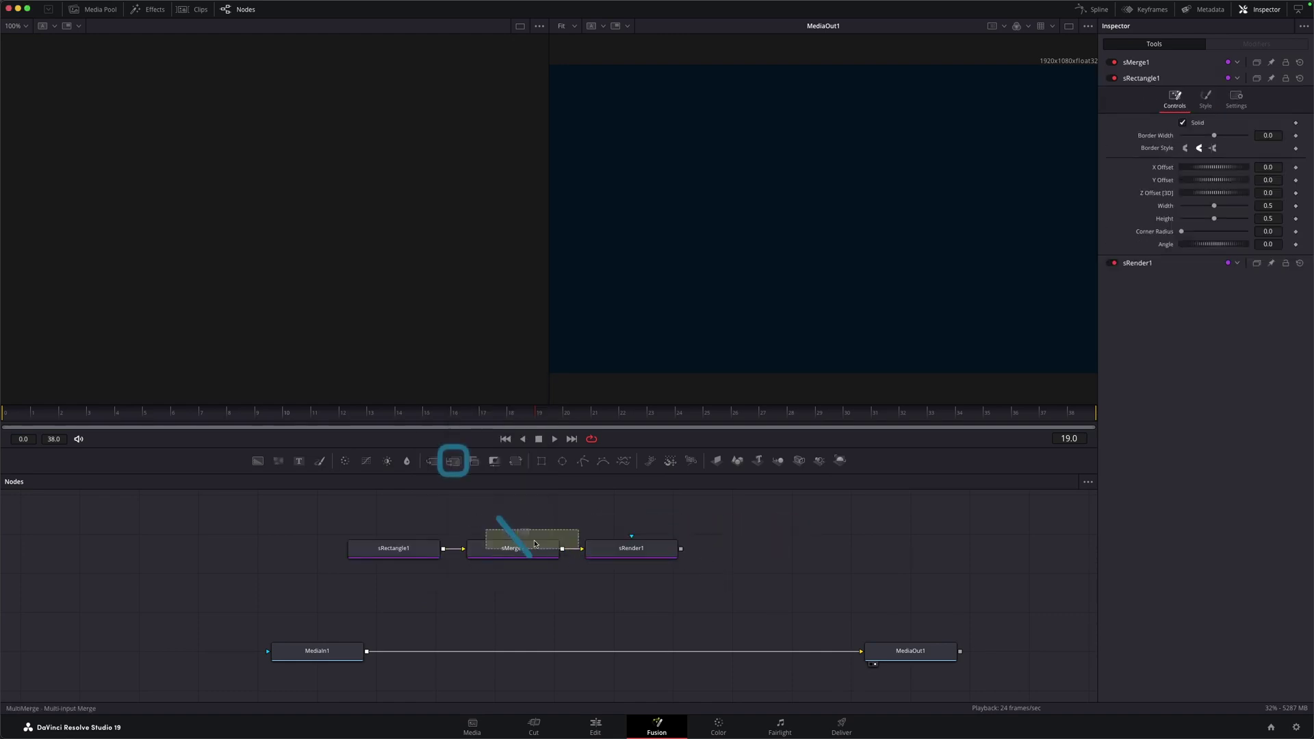
left_click_drag(453, 460, 585, 578)
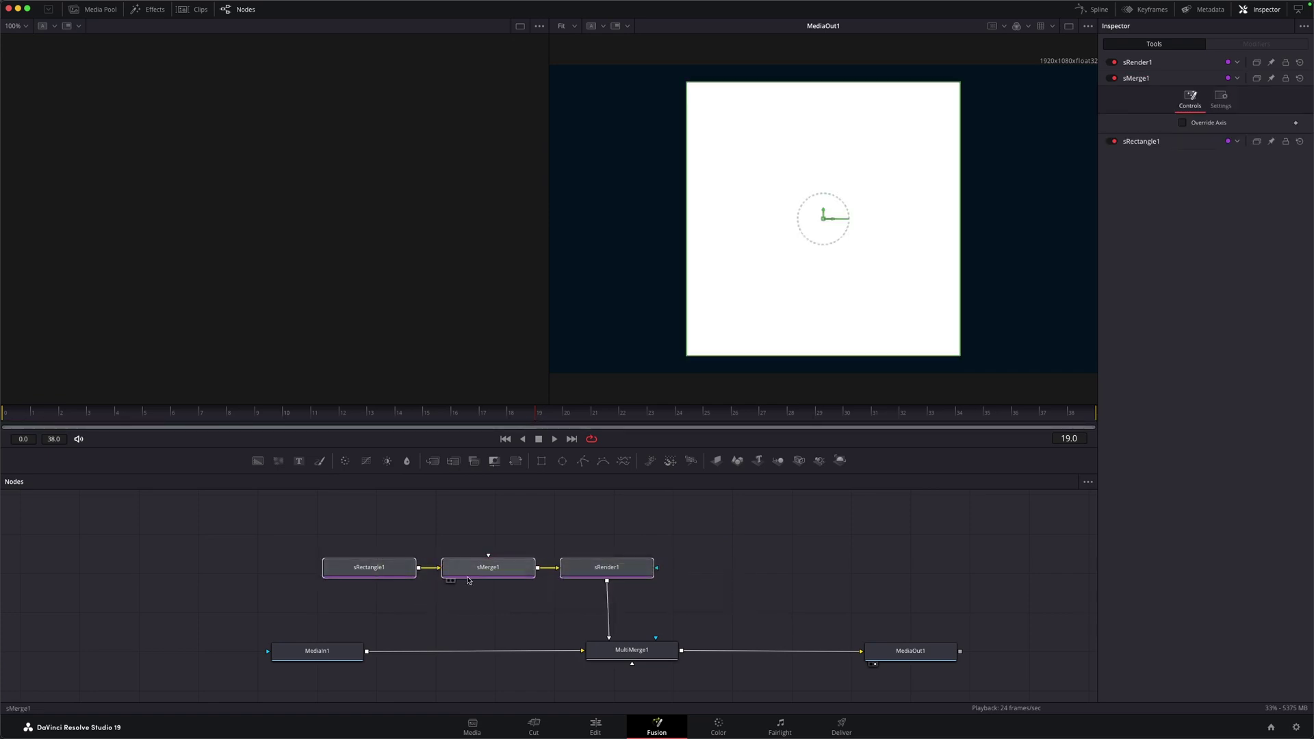
Step: Round the rectangle's corners and colour it blue
left_click(369, 567)
left_click_drag(1154, 257, 1183, 257)
left_click(1188, 96)
left_click(1189, 118)
left_click(311, 311)
left_click(352, 338)
left_click(469, 541)
Step: Add an sNGon into sMerge1 as a 3-sided triangle with Height linked to Width
key("shift+space")
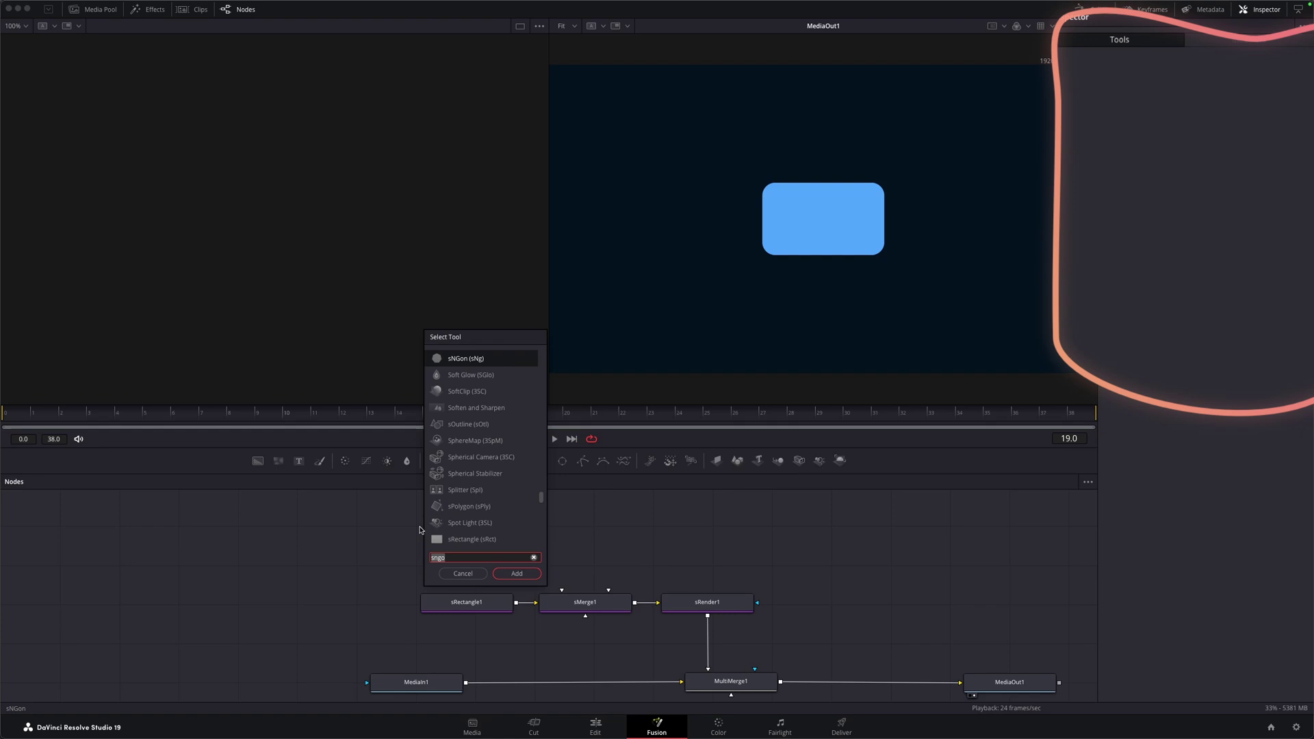
type("ngon")
key("Return")
left_click_drag(477, 562, 562, 589)
left_click(1266, 106)
type("3")
key("Return")
right_click(1162, 217)
left_click(1192, 341)
left_click_drag(1183, 228, 1214, 203)
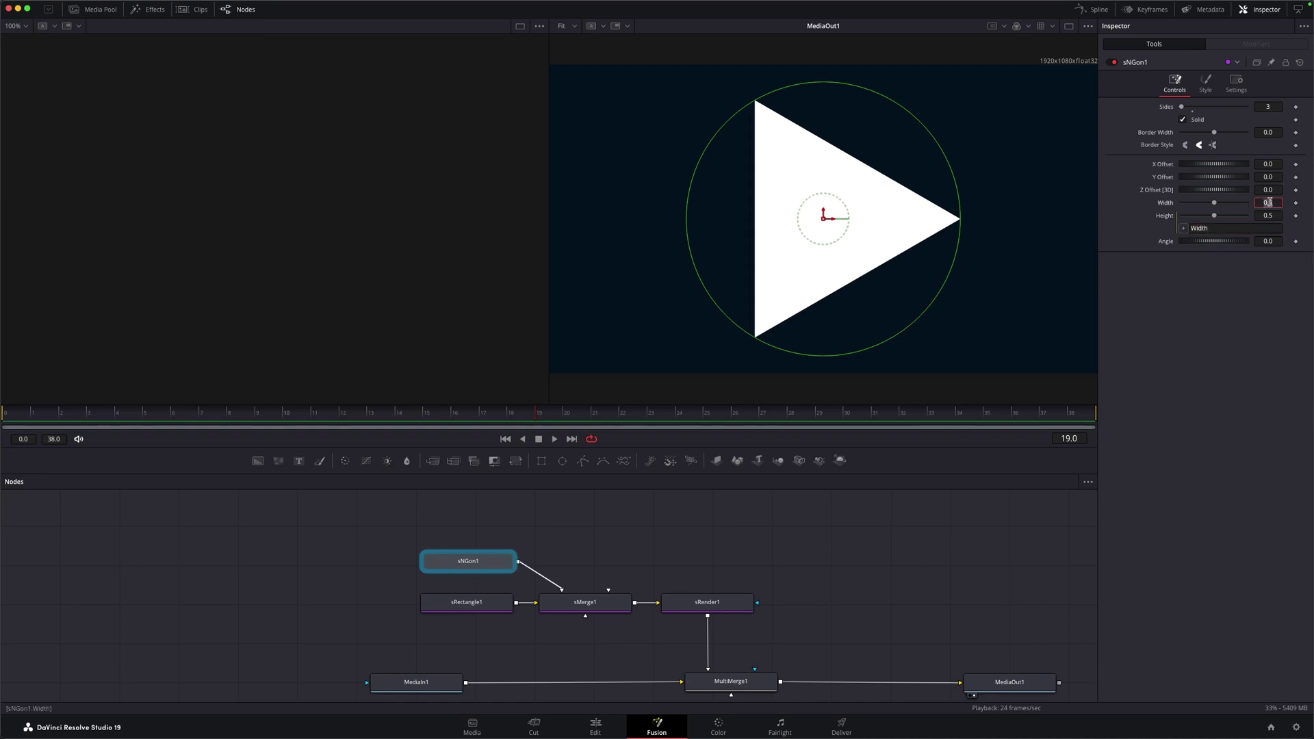
key("Return")
Step: Colour the triangle yellow
left_click(1207, 83)
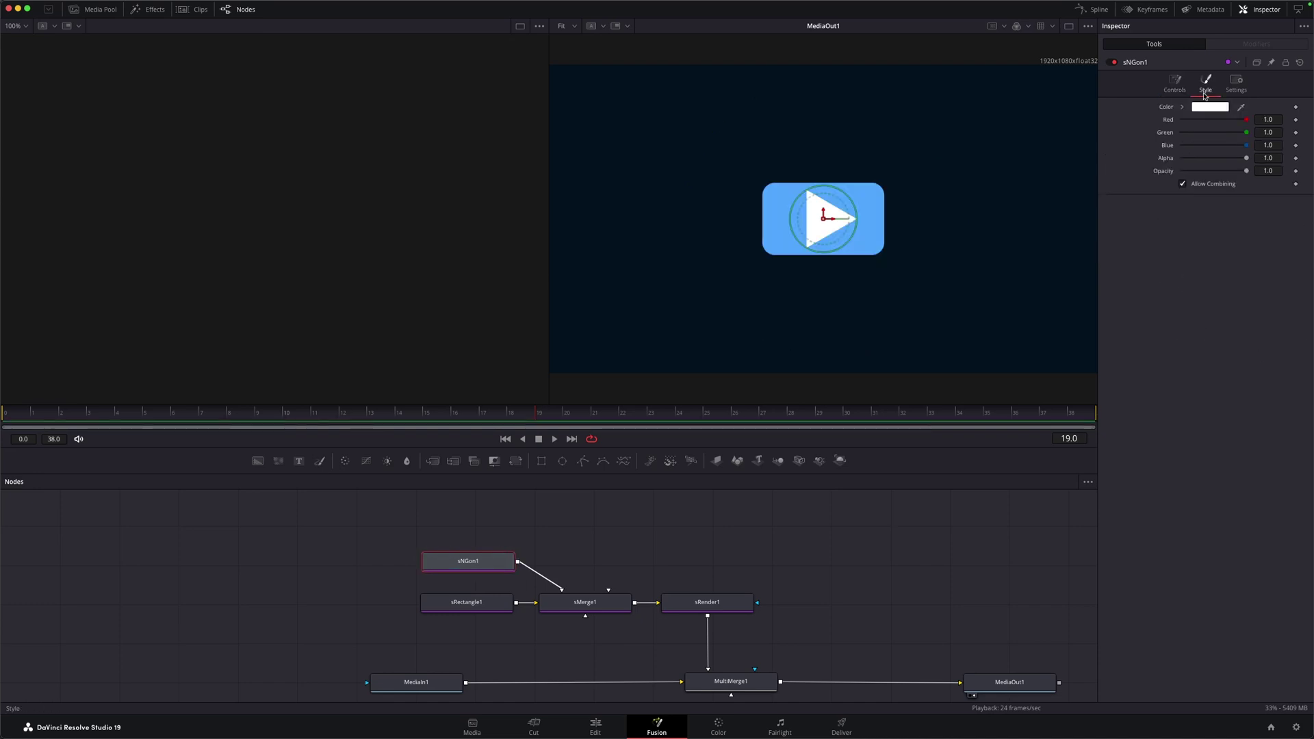
left_click(1210, 107)
left_click(312, 324)
left_click(355, 337)
Step: Add a pink ellipse 0.163 wide with its Height following its Width
left_click(1174, 82)
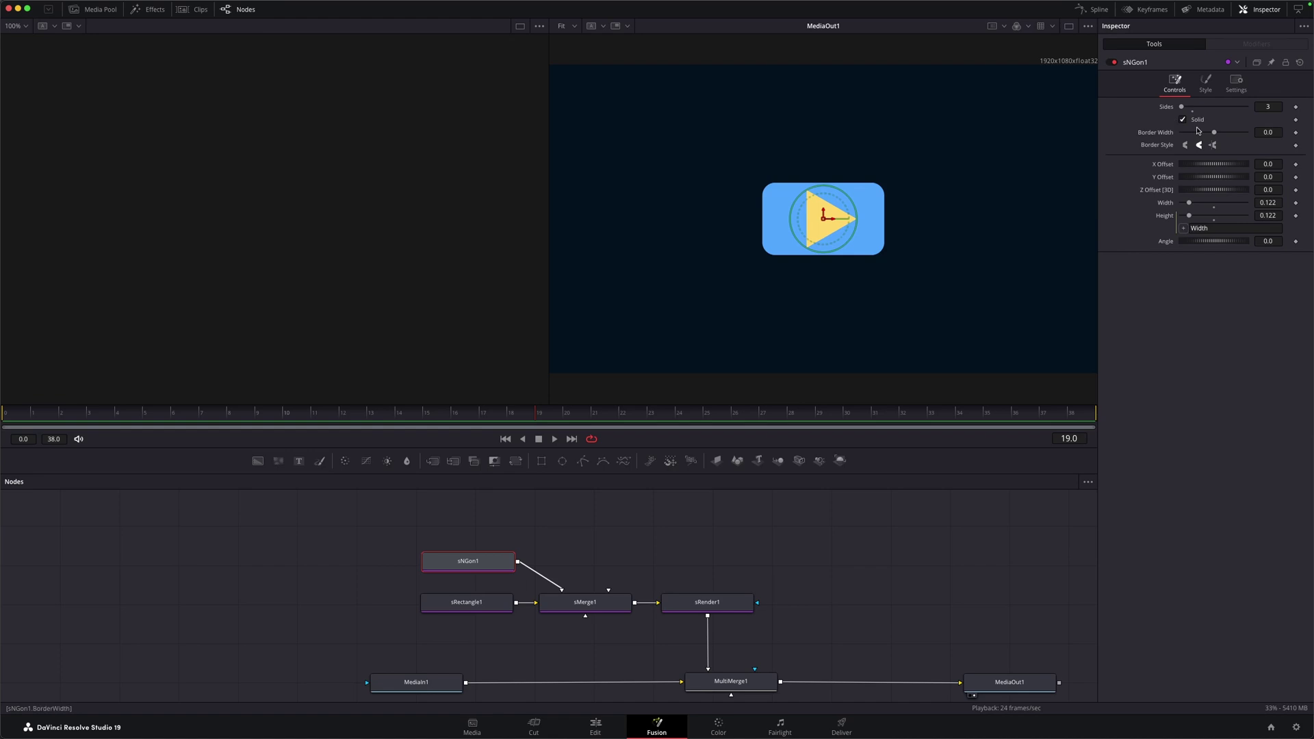
left_click(562, 461)
right_click(1172, 177)
left_click(1178, 305)
left_click(1206, 82)
left_click(1210, 106)
left_click(287, 301)
left_click(355, 337)
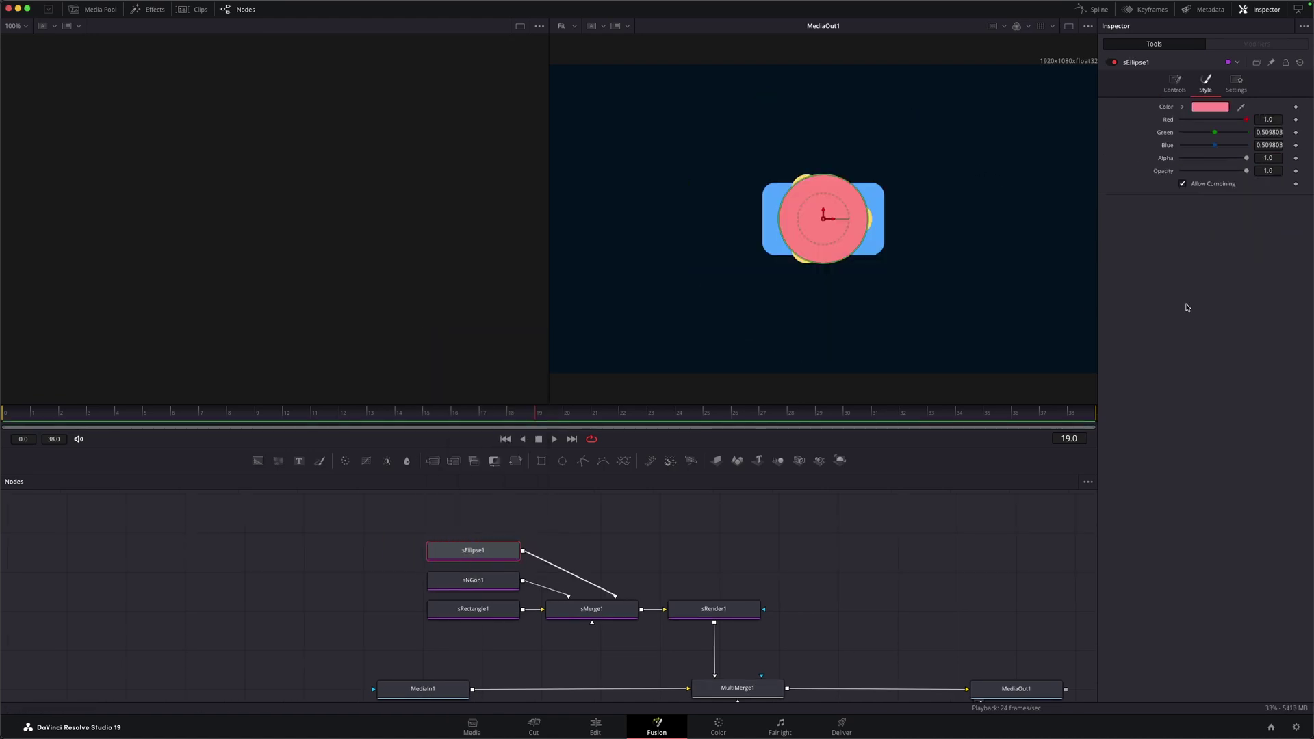
Step: Change the triangle's border width and move the pink circle toward the frame centre
key("Delete")
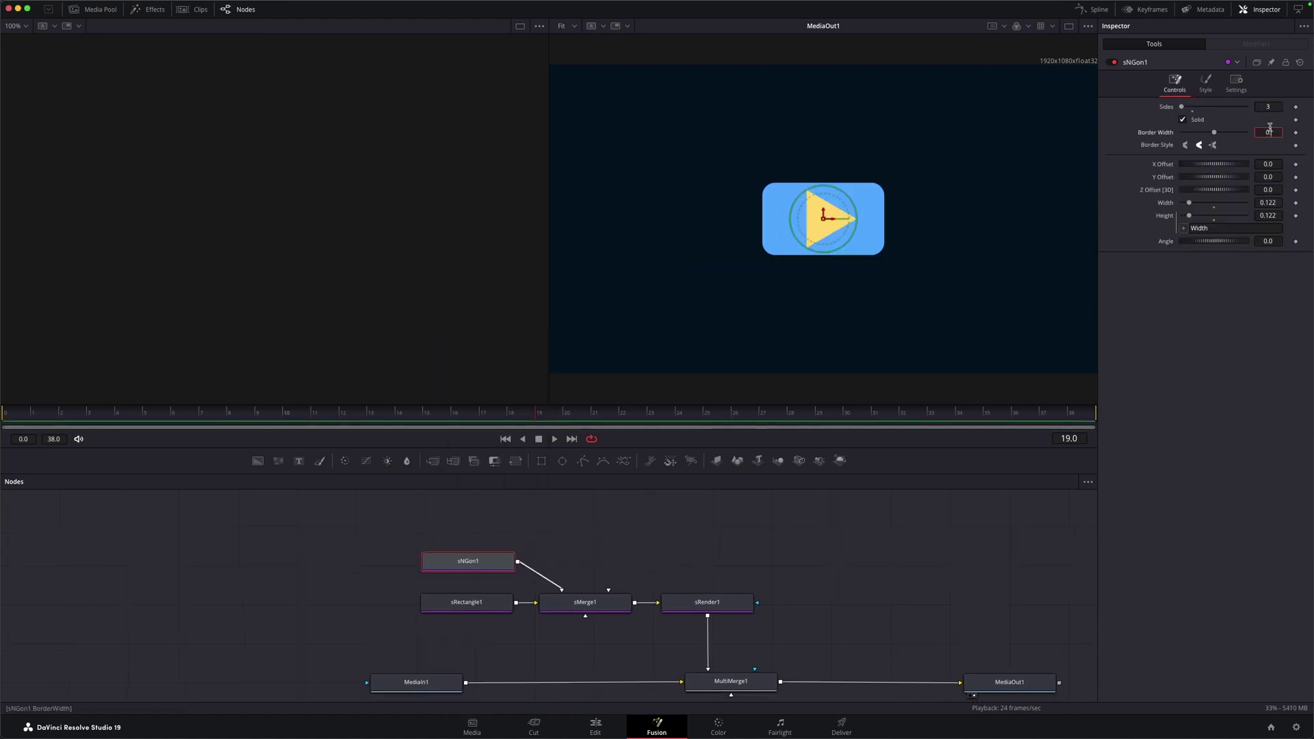
key("Return")
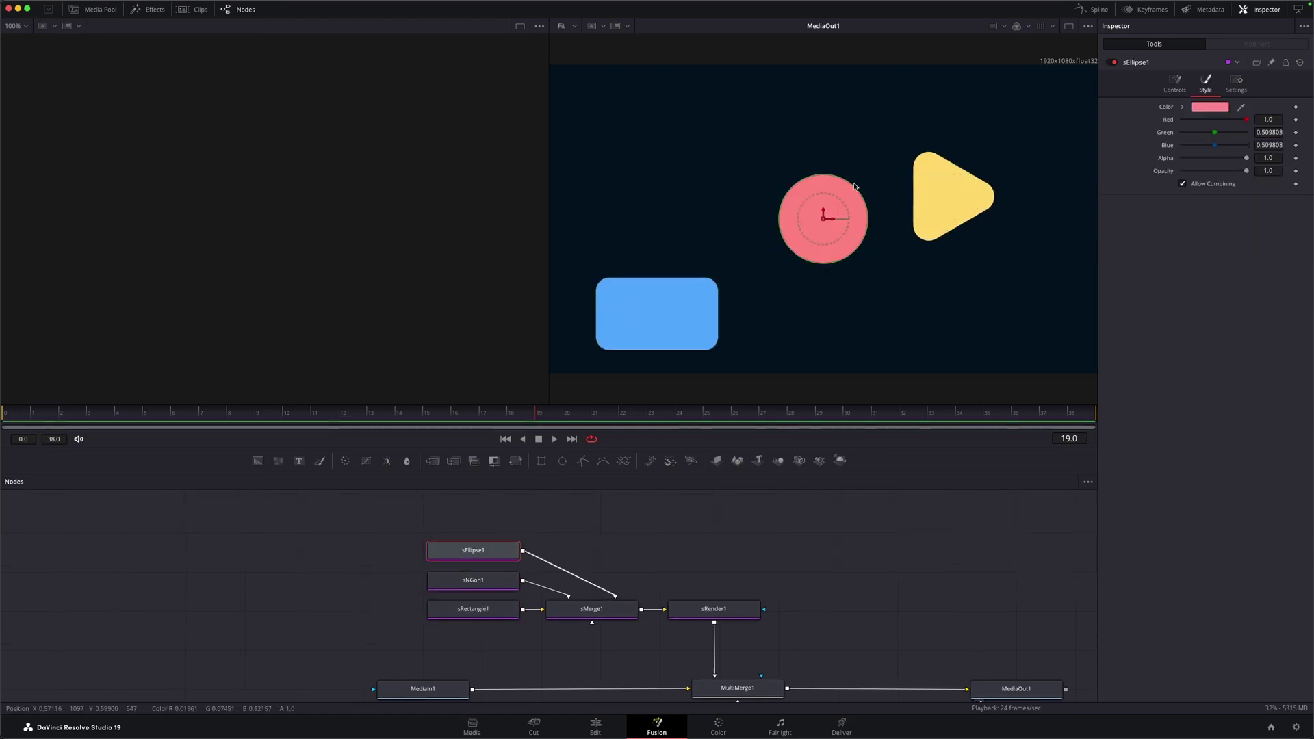
left_click_drag(825, 218, 761, 198)
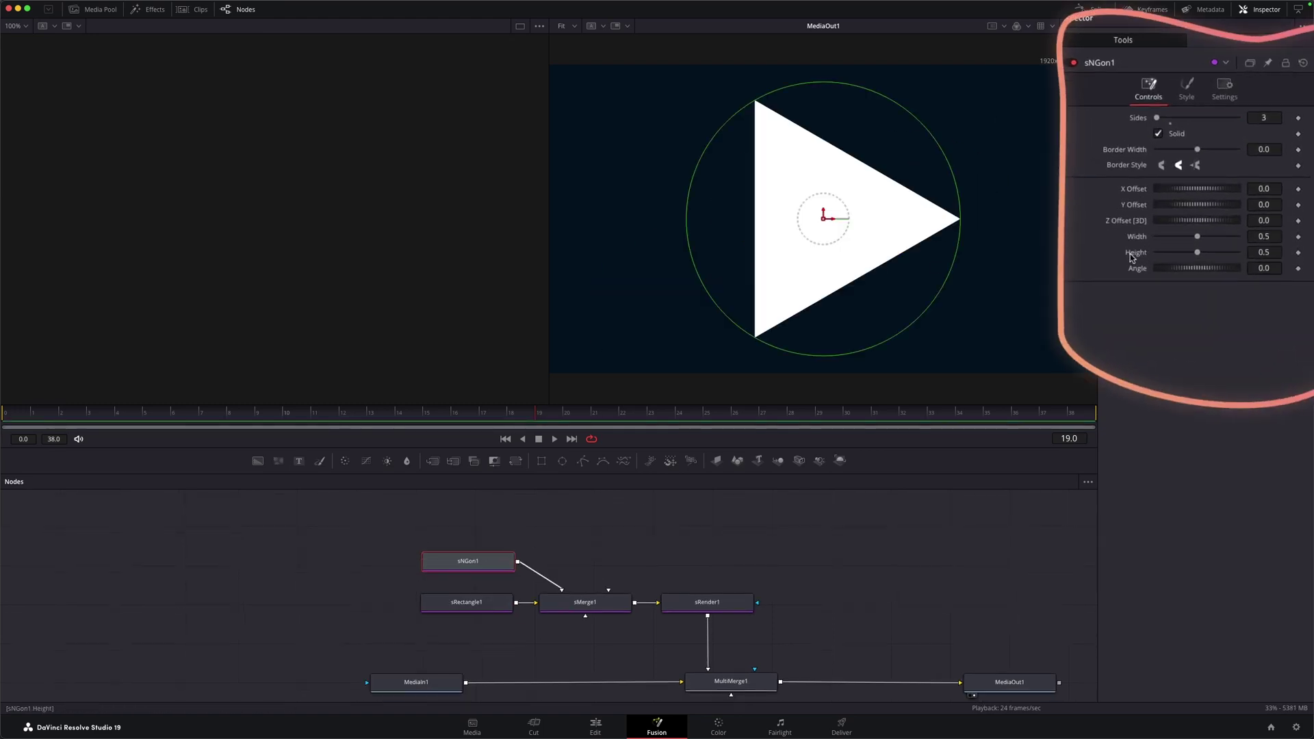
Step: Set the triangle's Height expression to Width and its width to 0.122, then select the shape nodes
right_click(1268, 217)
left_click(1195, 232)
type("Width")
key("Return")
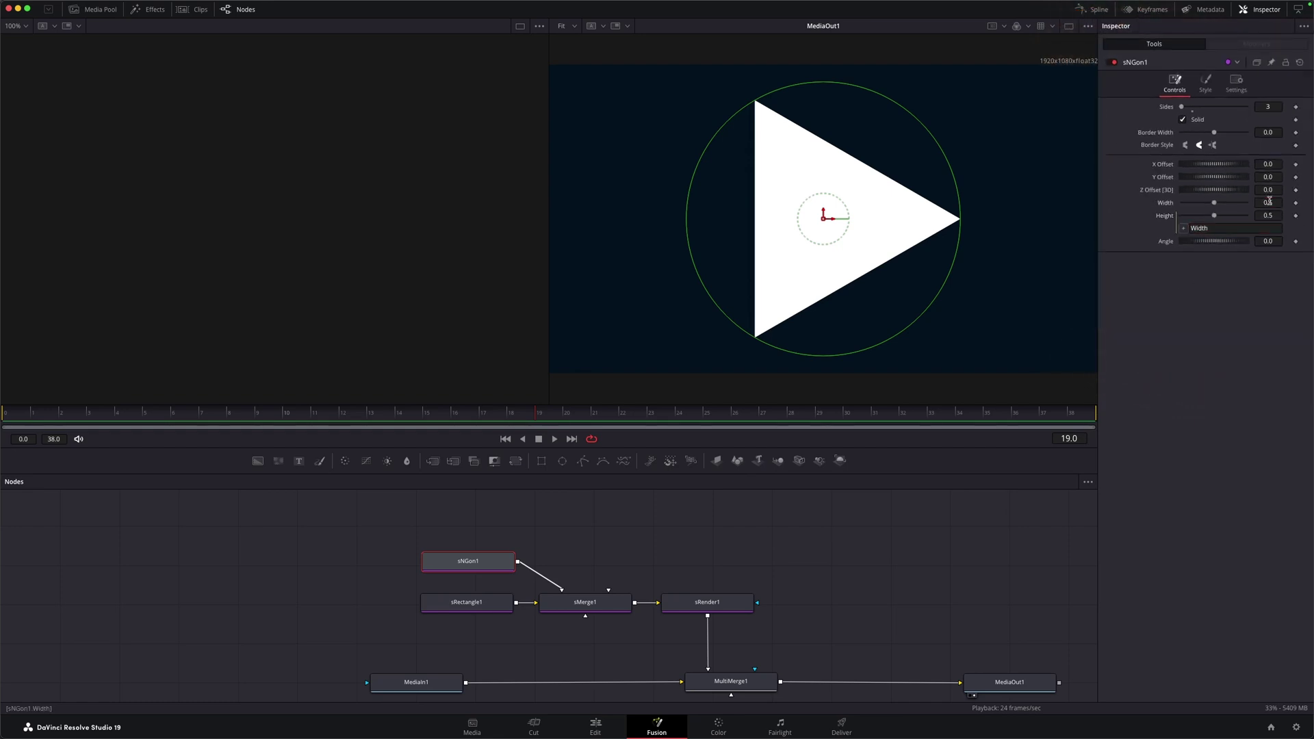
left_click(1270, 203)
type("0.122")
key("Return")
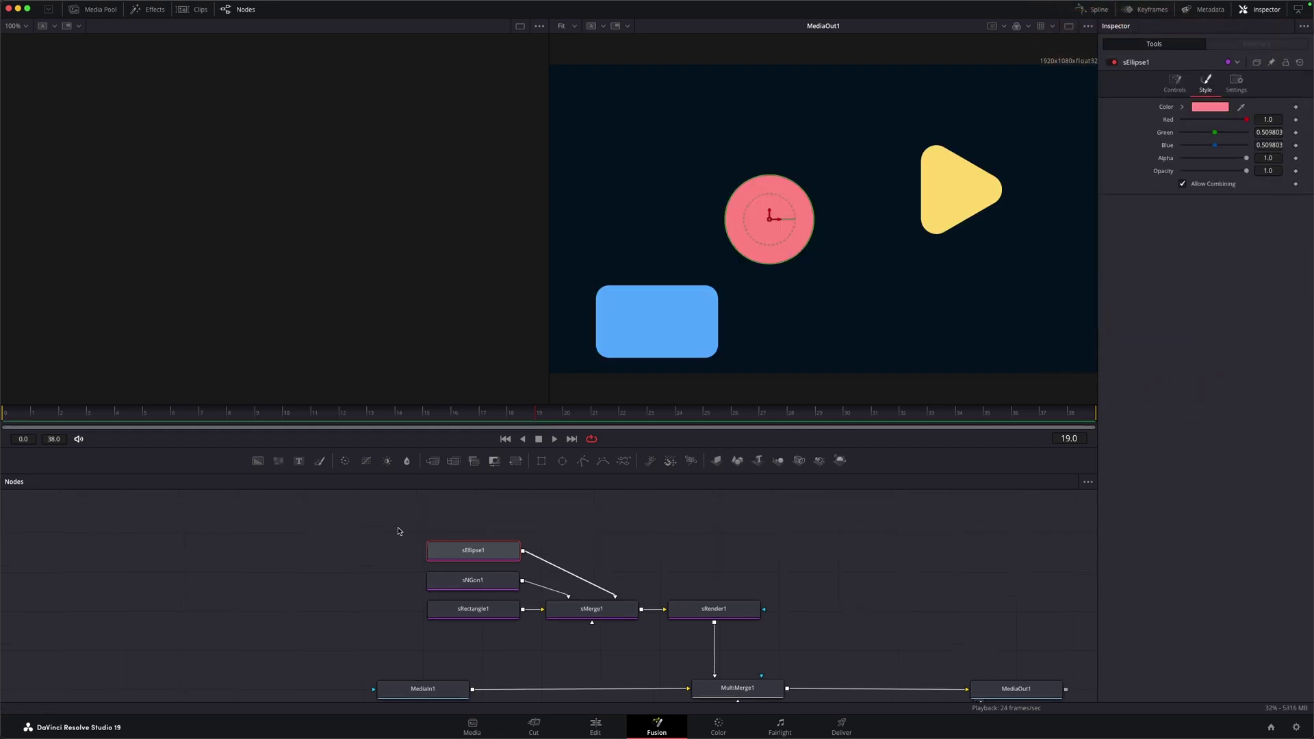
left_click_drag(378, 517, 522, 594)
left_click_drag(377, 571, 597, 567)
Step: Copy the circle, triangle and rectangle nodes and paste duplicates into the node area
key("ctrl+c")
left_click(429, 575)
key("ctrl+v")
Step: Move the rectangle, triangle and circle copies away from their originals to new spots in the frame
left_click_drag(659, 323, 809, 113)
left_click_drag(959, 187, 649, 143)
left_click_drag(771, 219, 989, 308)
mouse_move(960, 190)
left_mouse_down()
mouse_move(933, 199)
mouse_move(955, 180)
left_mouse_up()
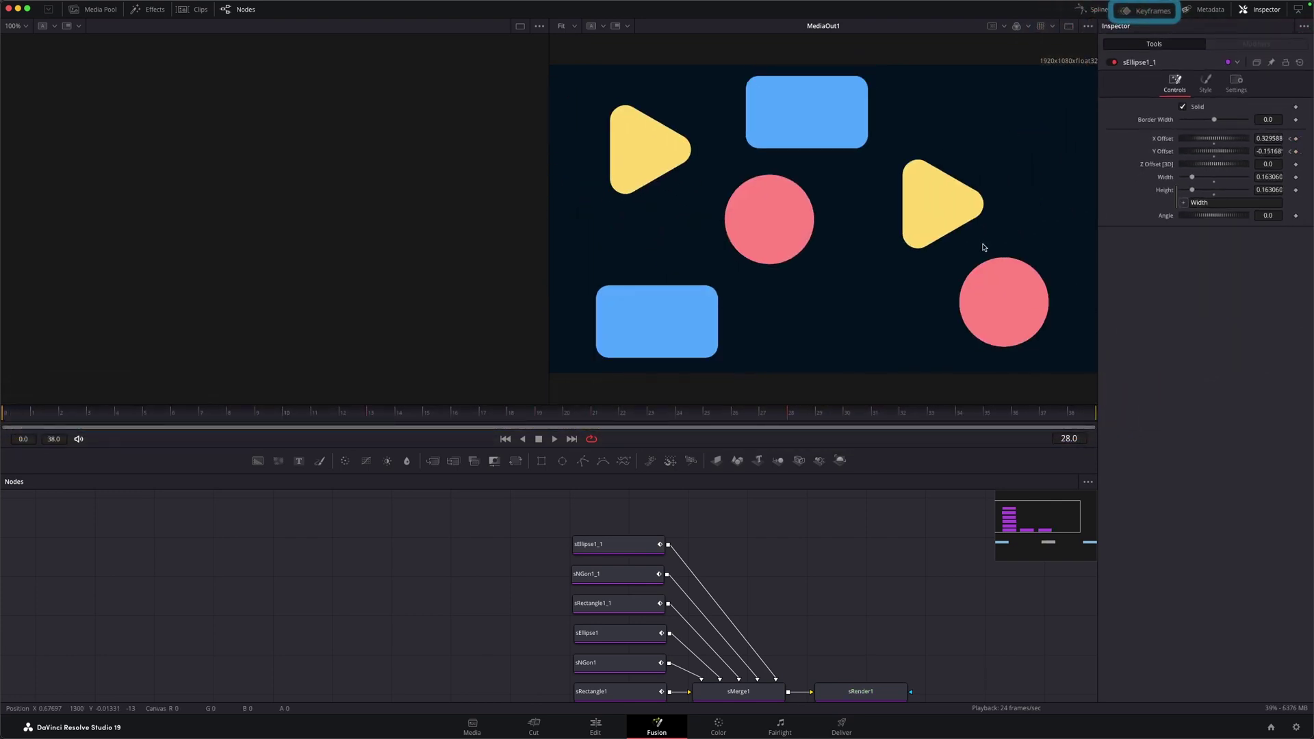
Step: Review the shapes' animation keyframes in the Keyframes panel
left_click(1142, 10)
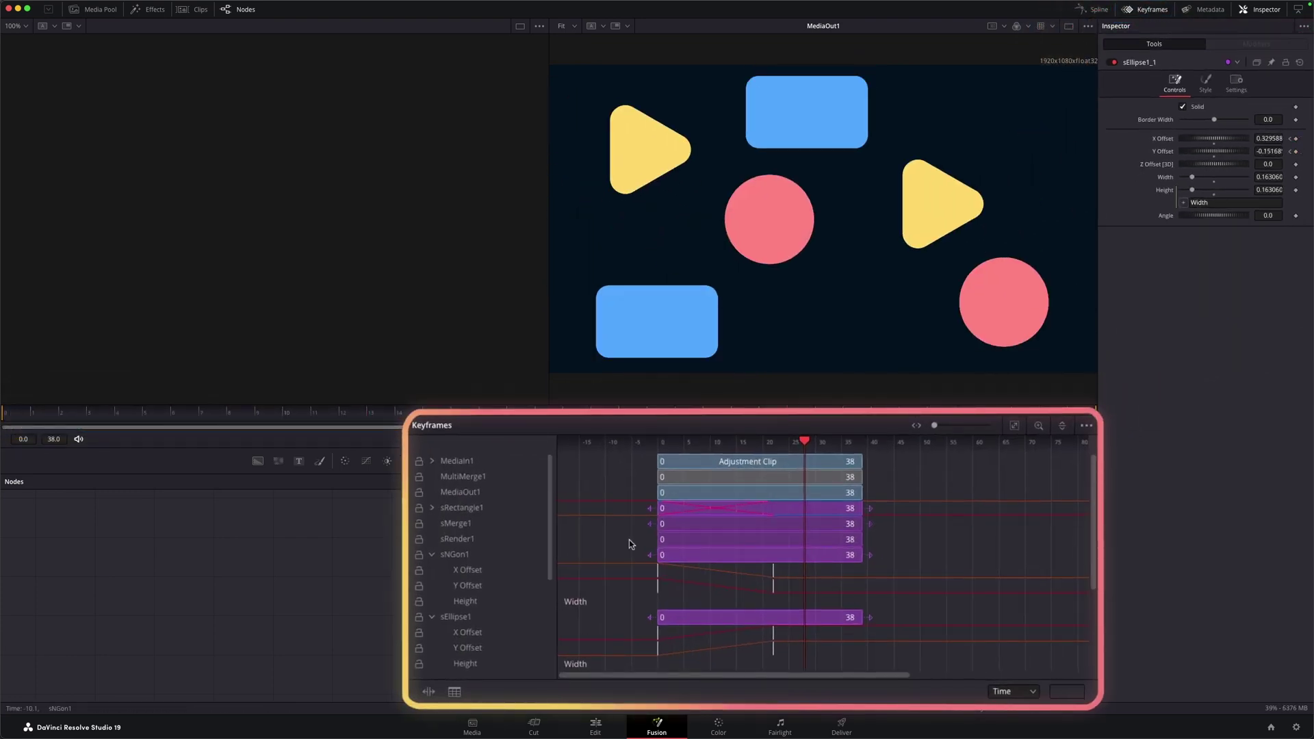
scroll(670, 524, "down", 4)
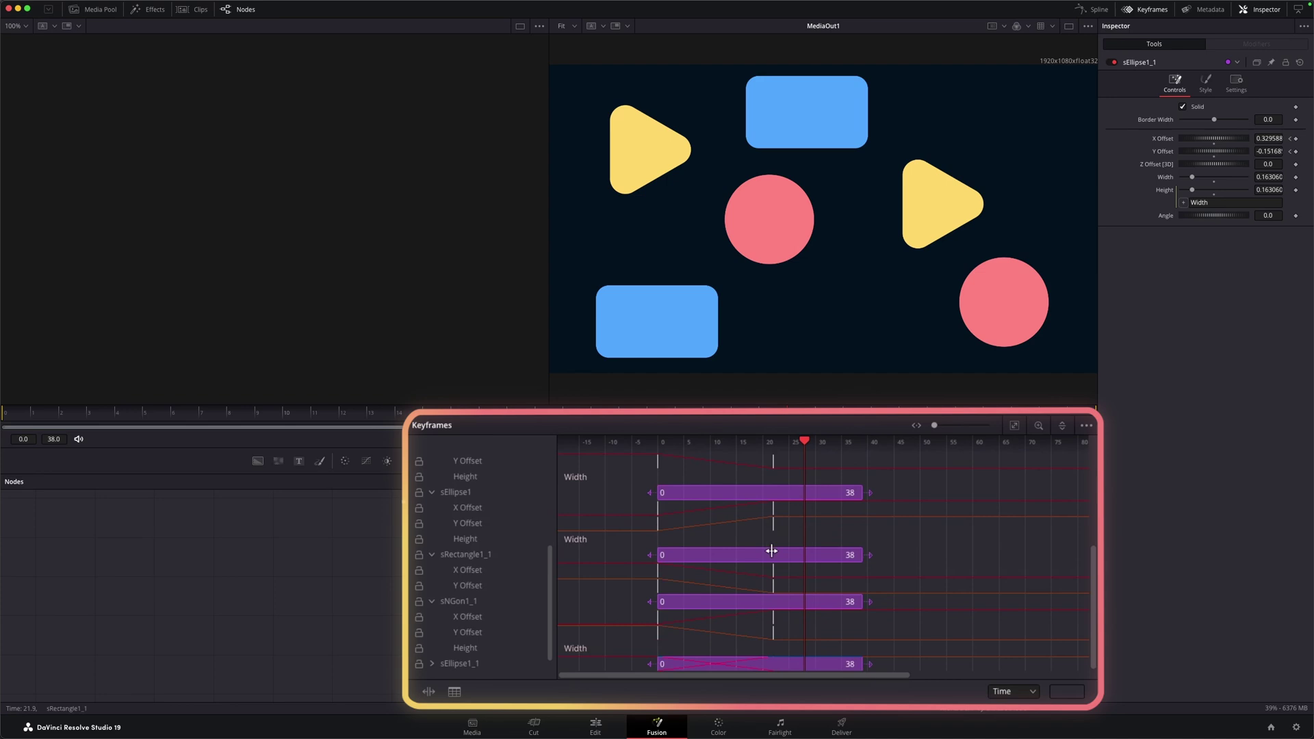
scroll(778, 625, "up", 6)
scroll(796, 605, "down", 2)
scroll(795, 606, "down", 2)
scroll(732, 625, "right", 2)
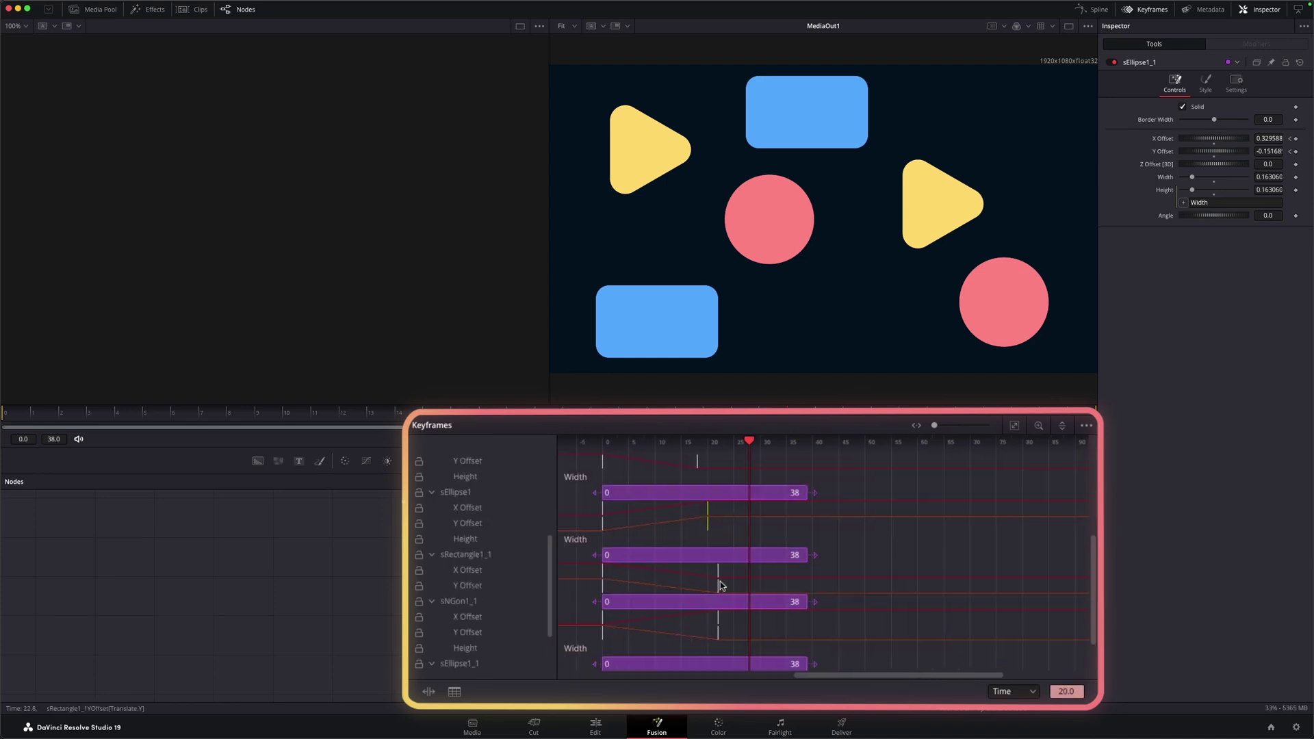
scroll(706, 518, "up", 3)
scroll(715, 523, "left", 1)
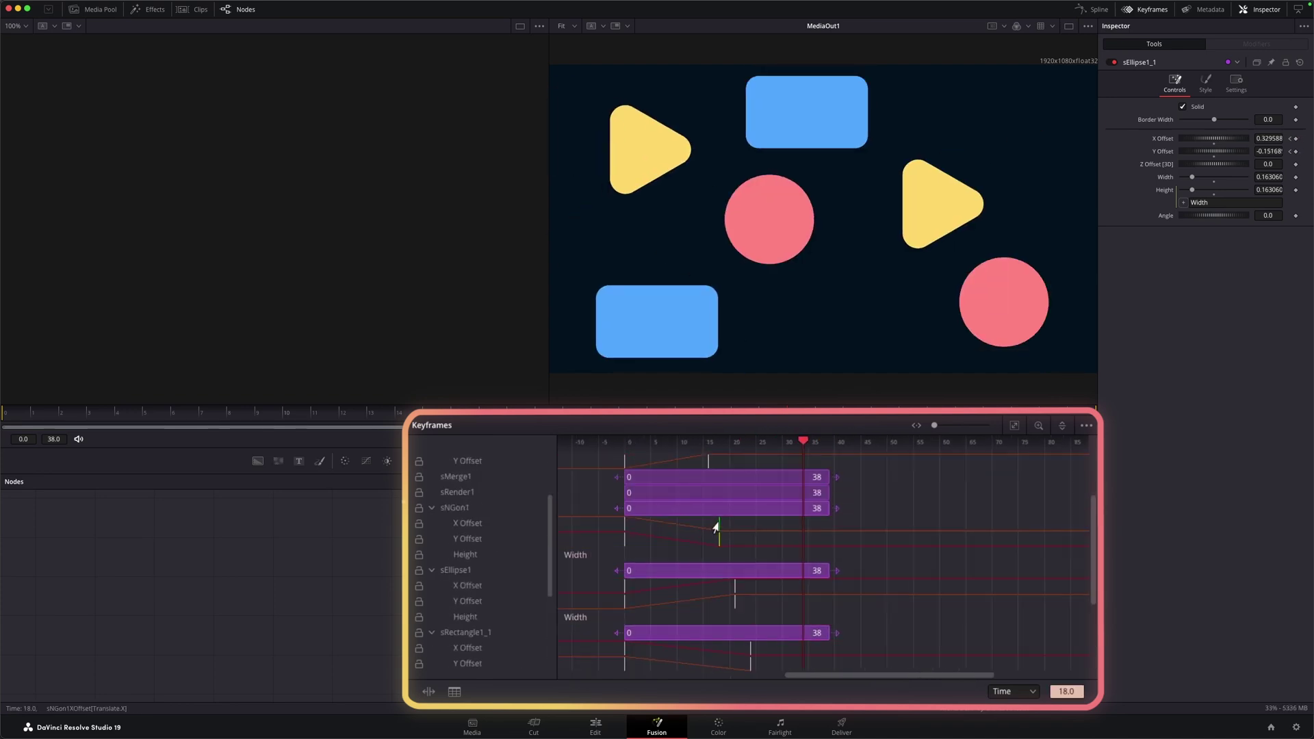
scroll(766, 531, "up", 1)
left_click(1130, 10)
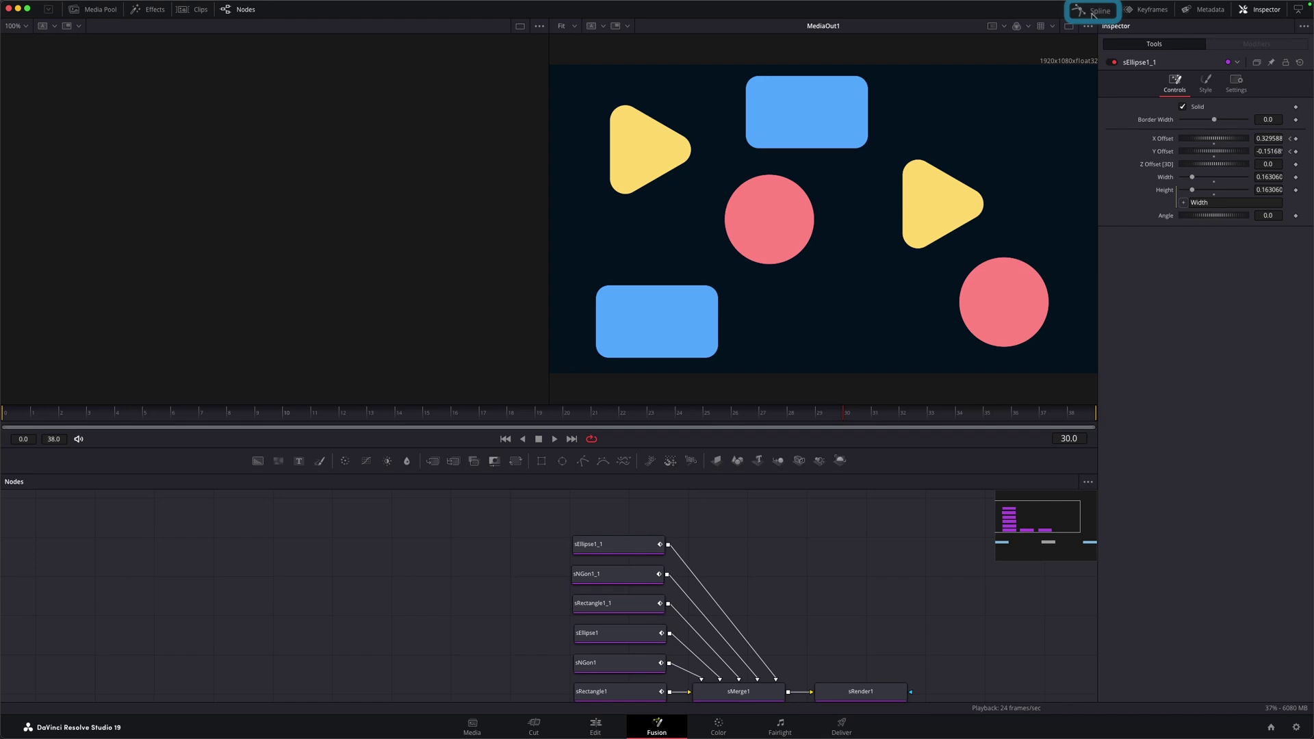
Step: Smooth all keyframe curves in the Spline editor and raise Glow1's glow to 0.701
left_click(1093, 11)
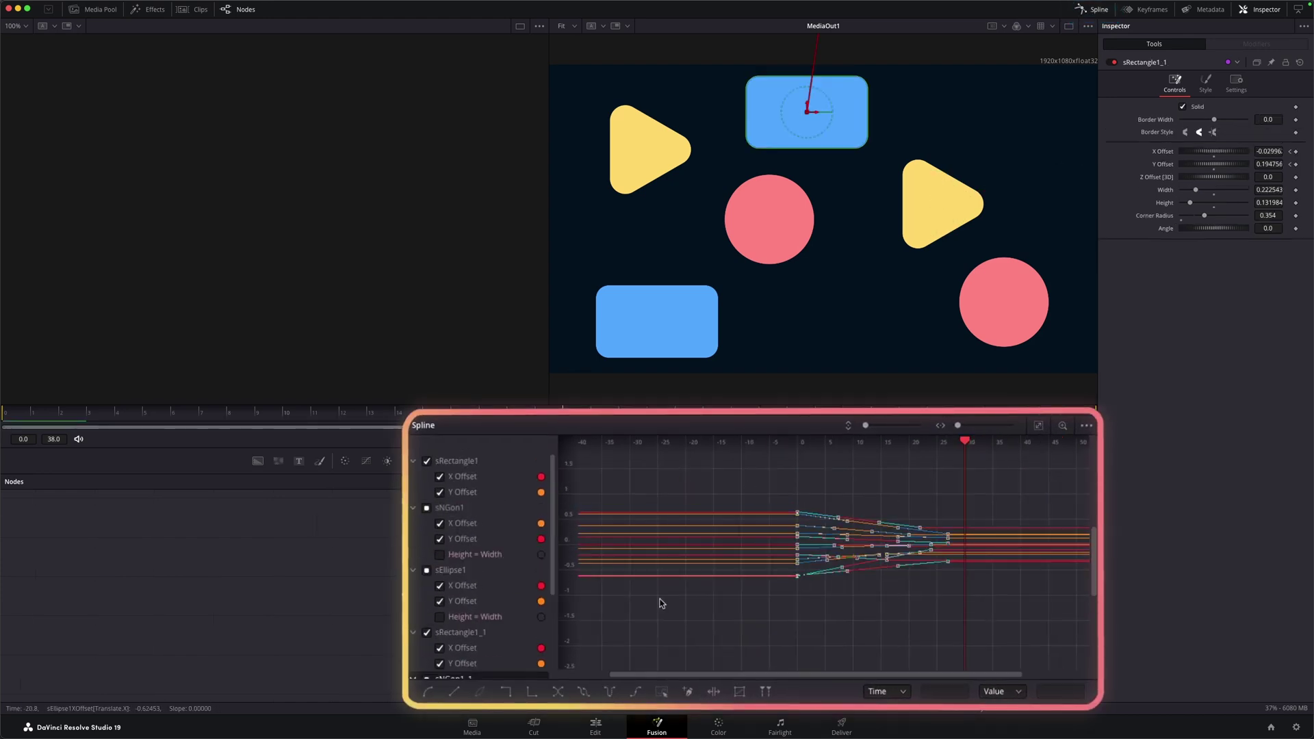
left_click(426, 693)
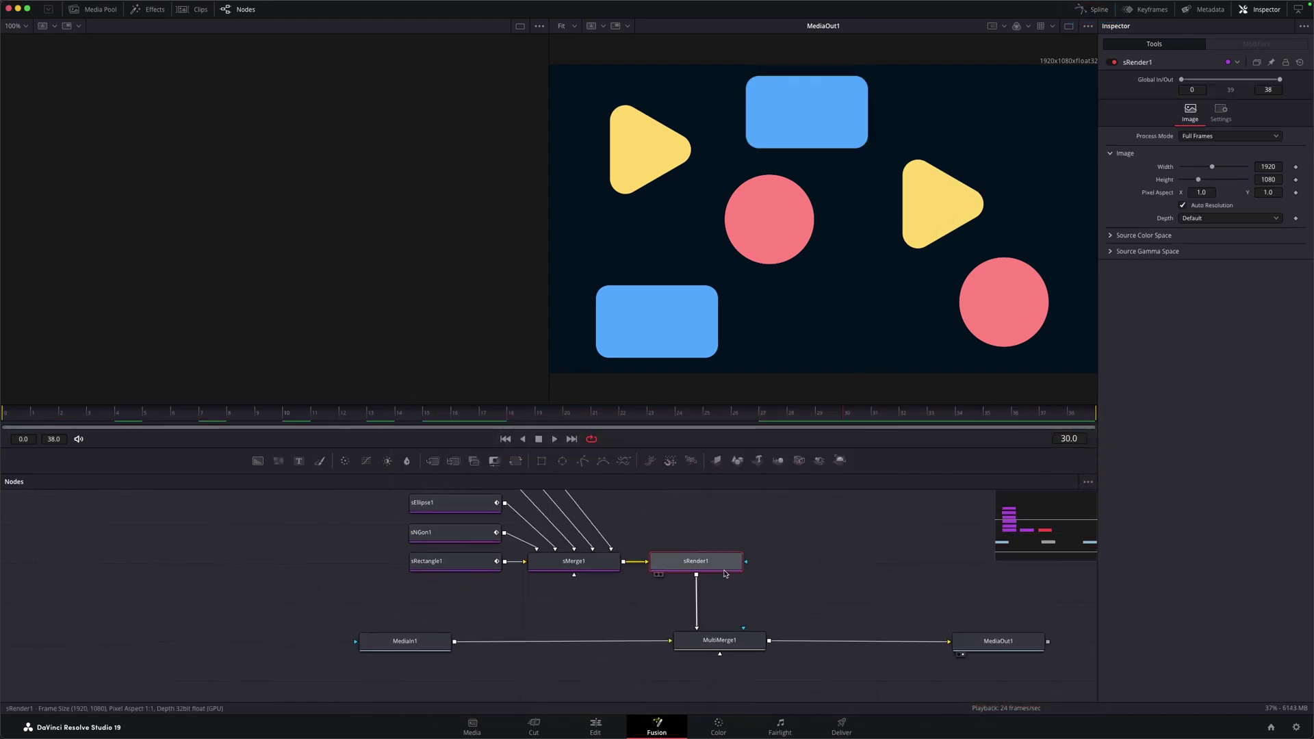
left_click_drag(1194, 158, 1226, 158)
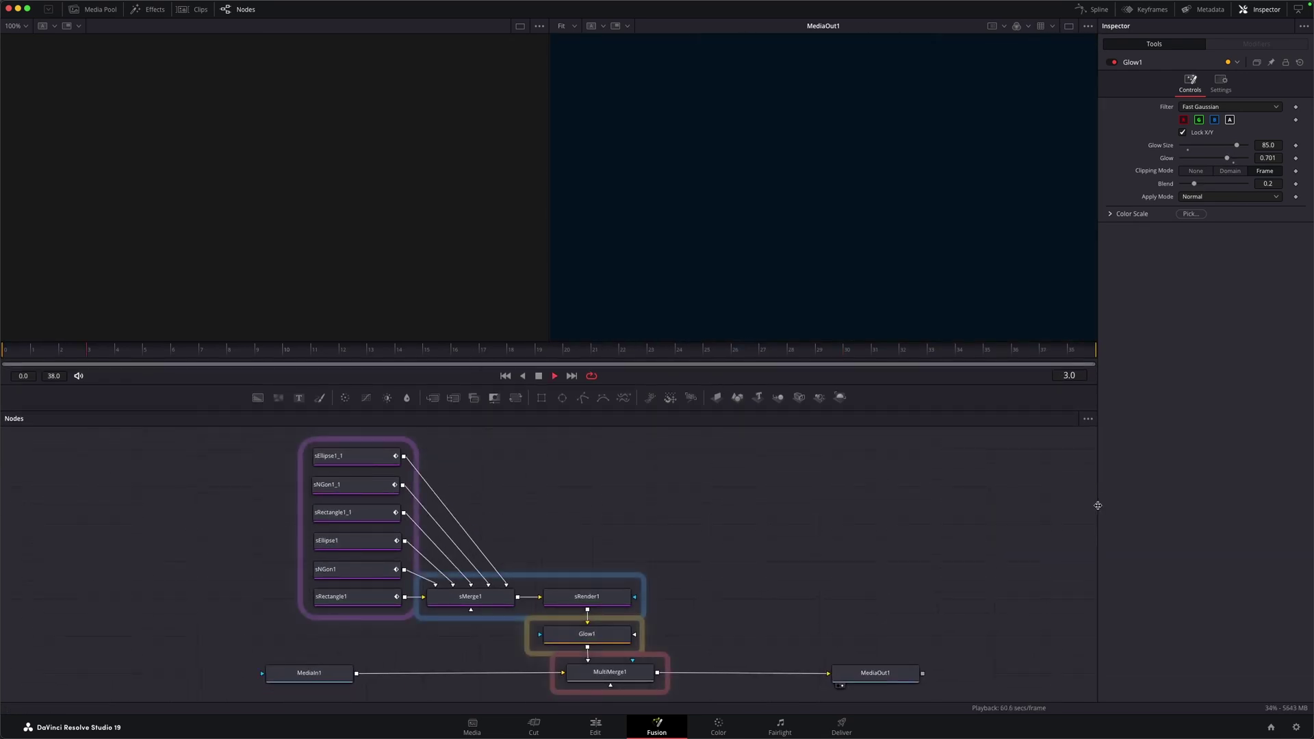
Step: Play the Fusion composition to watch the glowing shapes animate in
key("space")
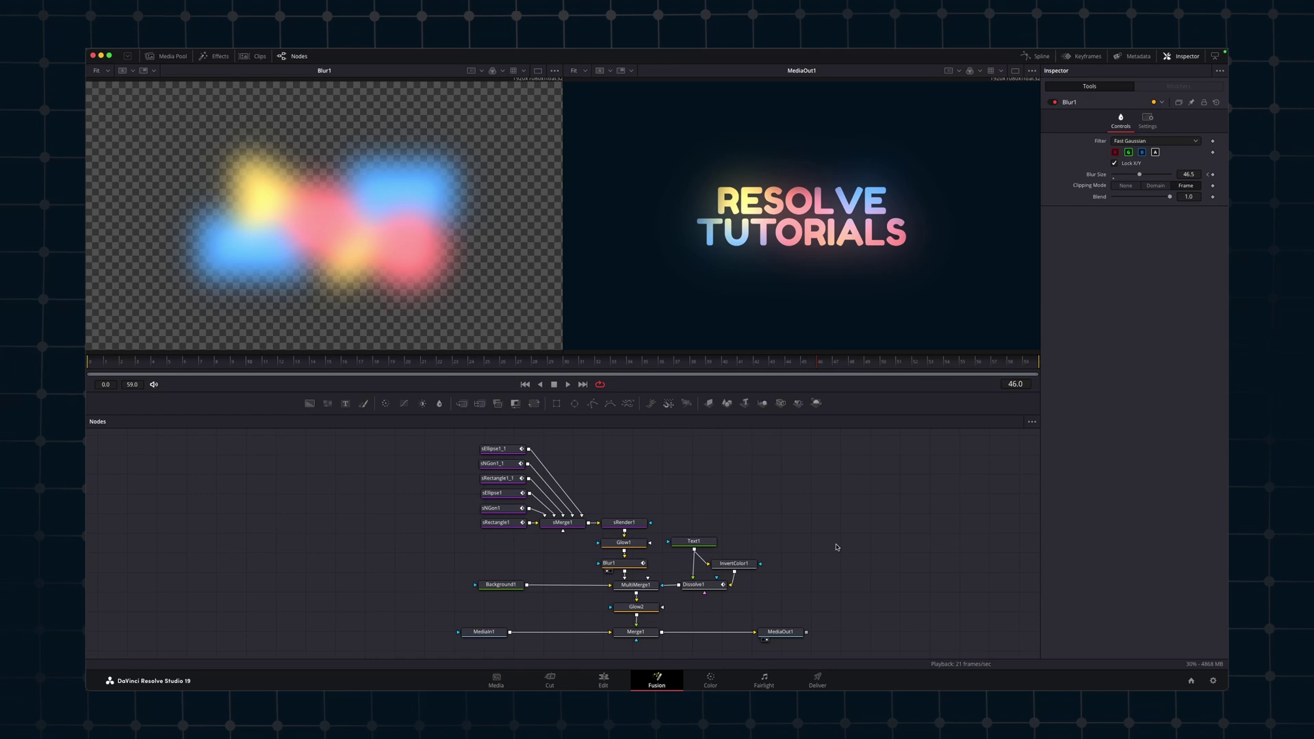
Step: On the Edit page, drag a copy of the Adjustment Clip to the right on Video 2
left_click(603, 681)
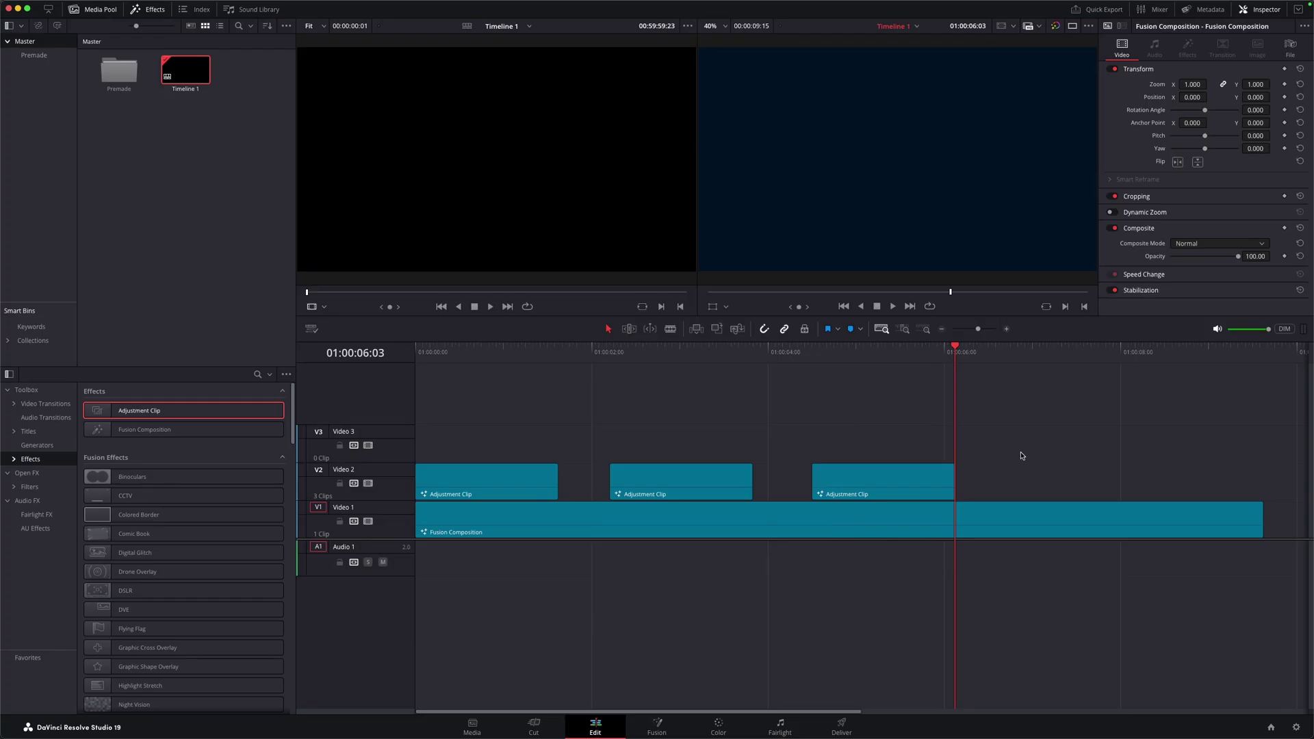
scroll(1022, 455, "right", 3)
left_click_drag(779, 483, 987, 486)
scroll(987, 486, "left", 3)
left_click(1065, 351)
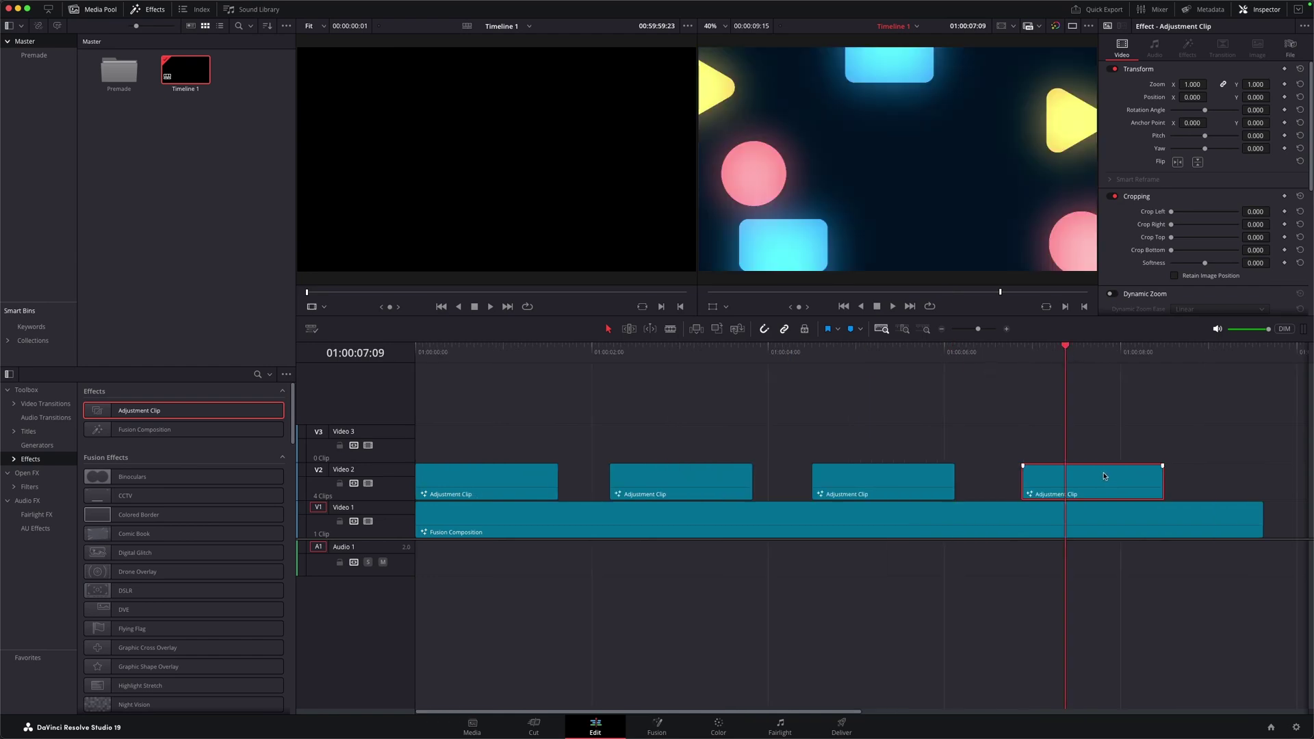
Step: Return to the Fusion page and look over the Keyframes panel
left_click(658, 726)
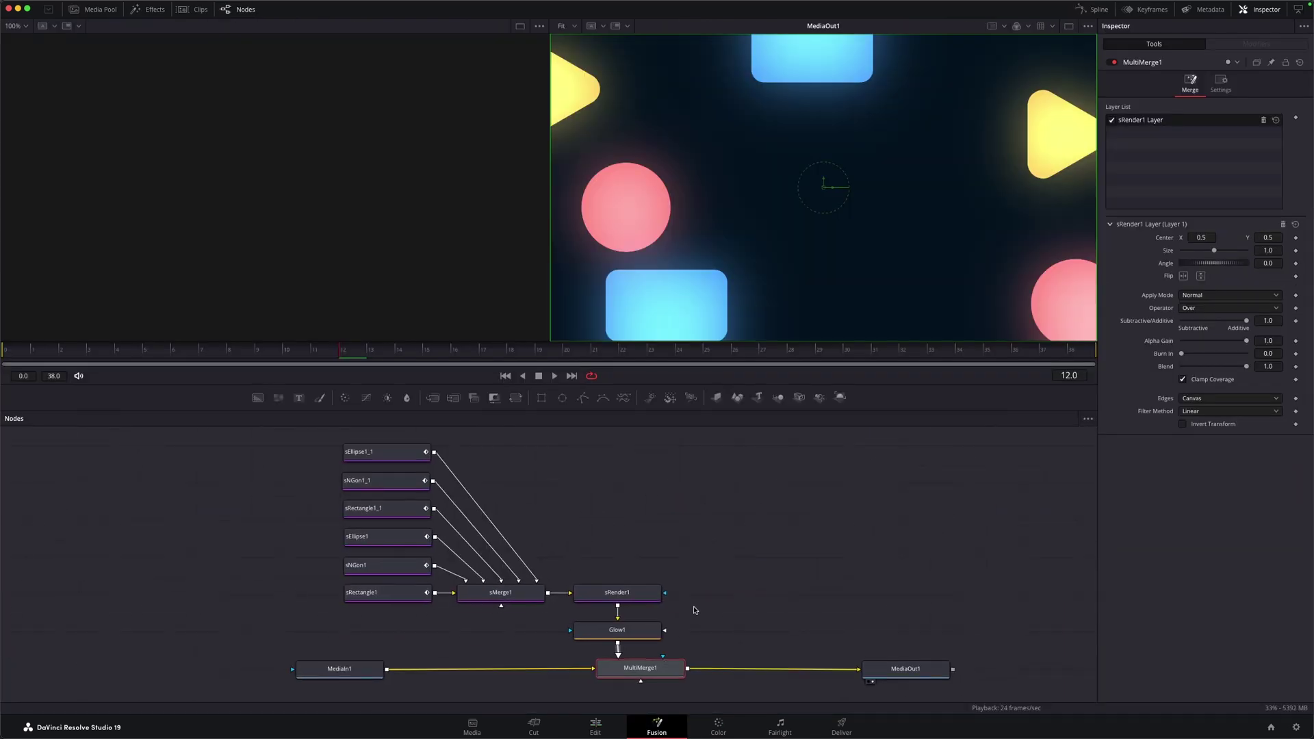
left_click(1148, 9)
scroll(808, 442, "down", 3)
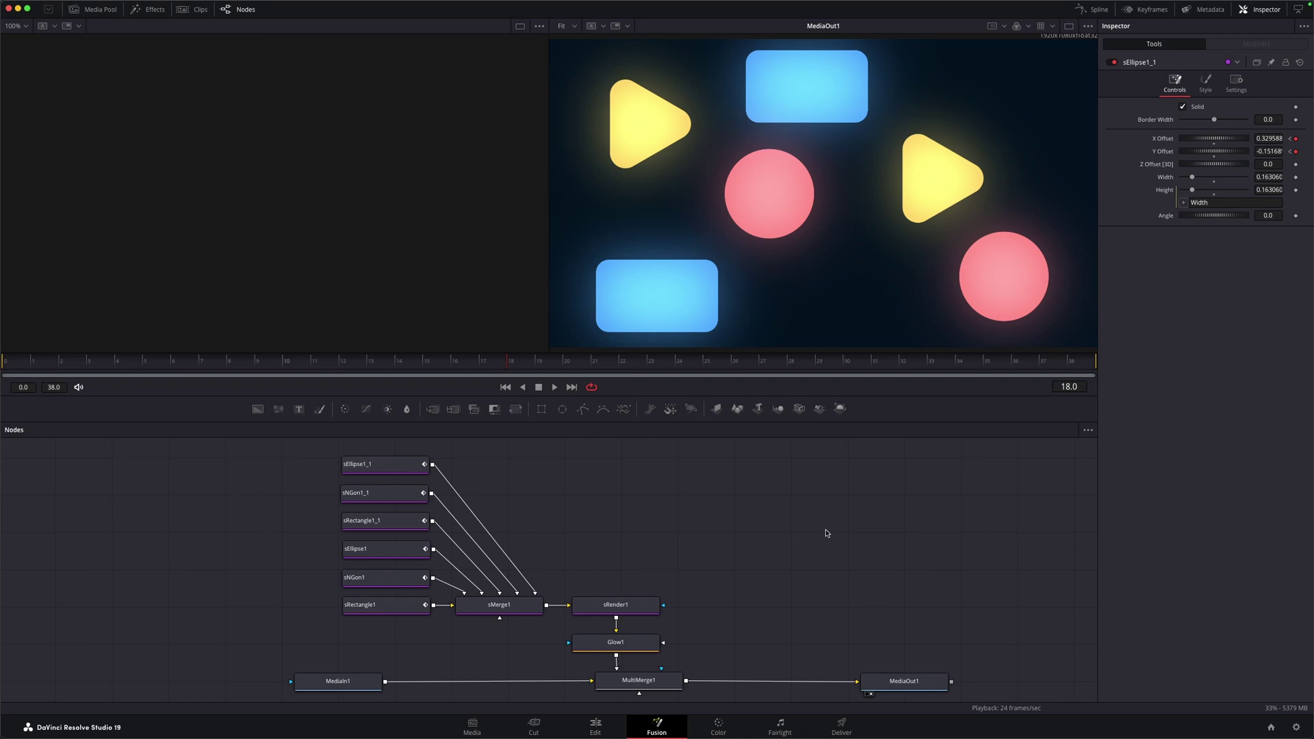
Step: Shift the shape node chain upward and feed a new Background node into MultiMerge1
left_click_drag(724, 699, 393, 478)
left_click_drag(650, 685, 648, 615)
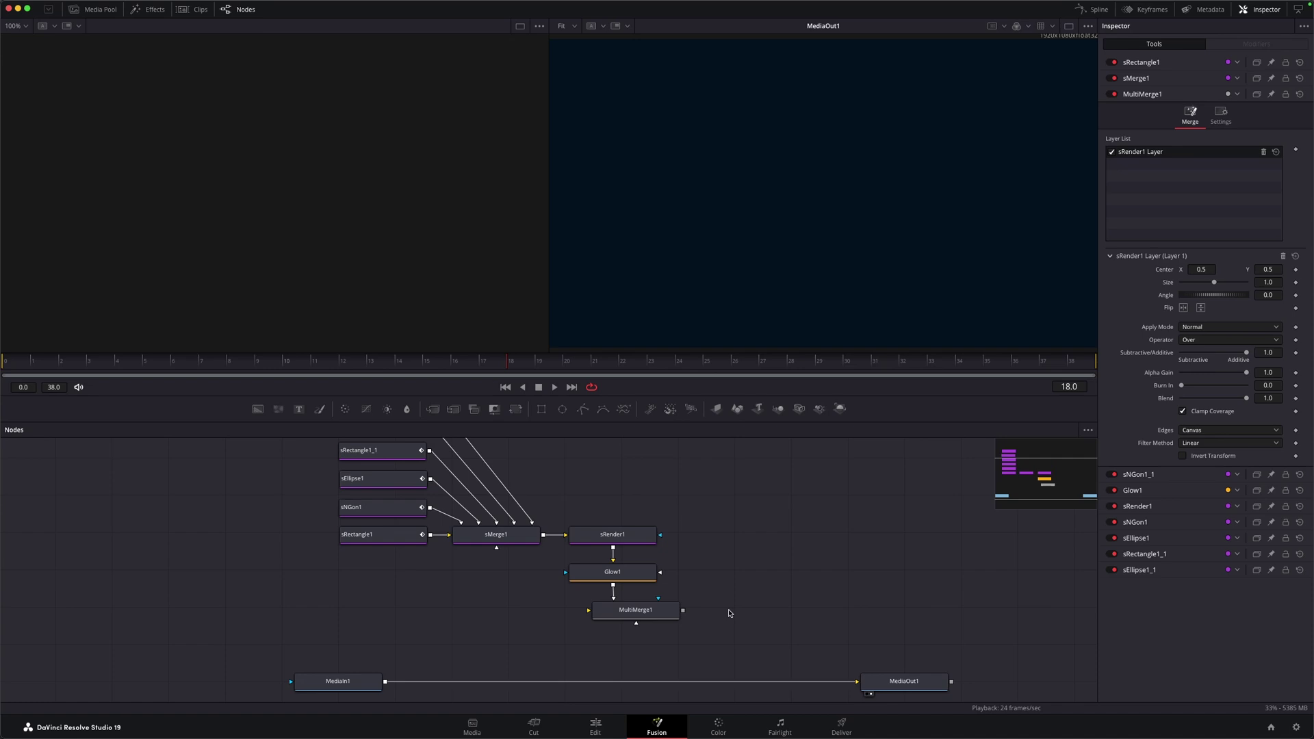
left_click_drag(257, 409, 410, 607)
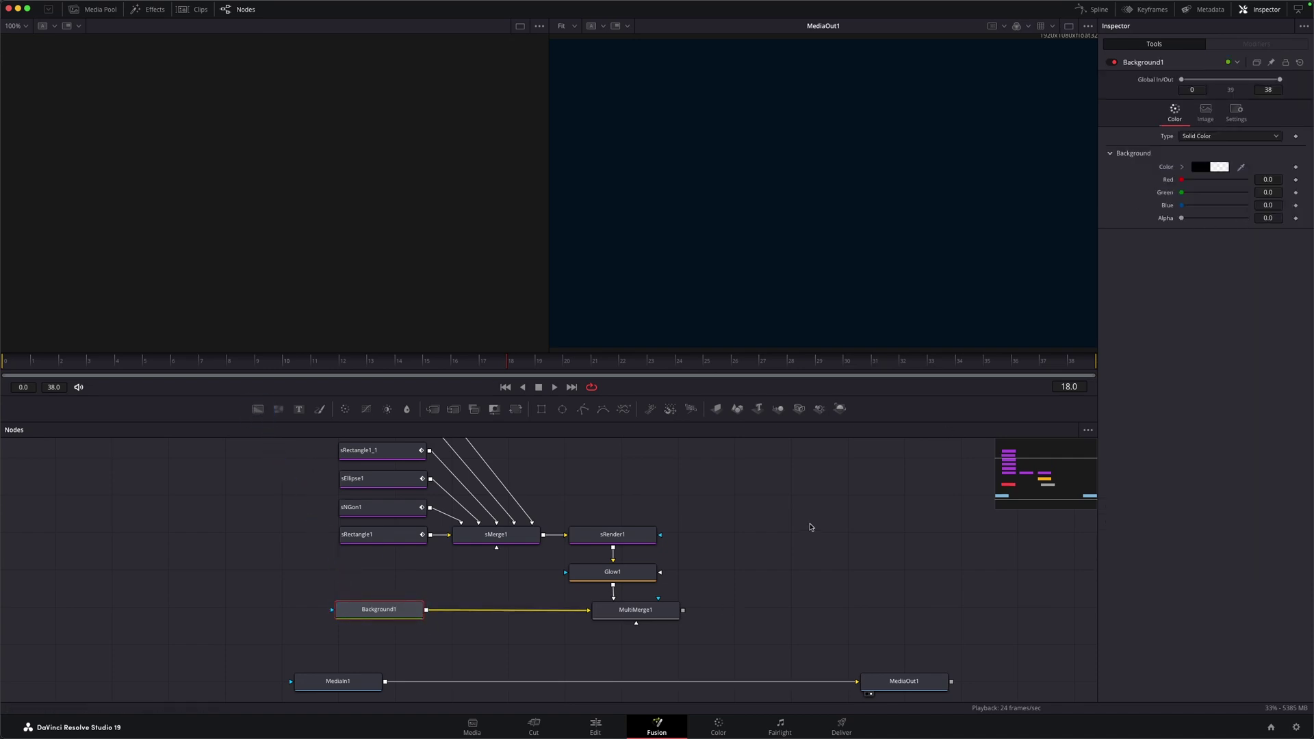
Step: Insert a Merge node on the MediaIn1–MediaOut1 link to layer the shapes over the footage
left_click_drag(433, 408, 627, 673)
left_click(763, 585)
scroll(753, 575, "right", 3)
scroll(753, 575, "up", 1)
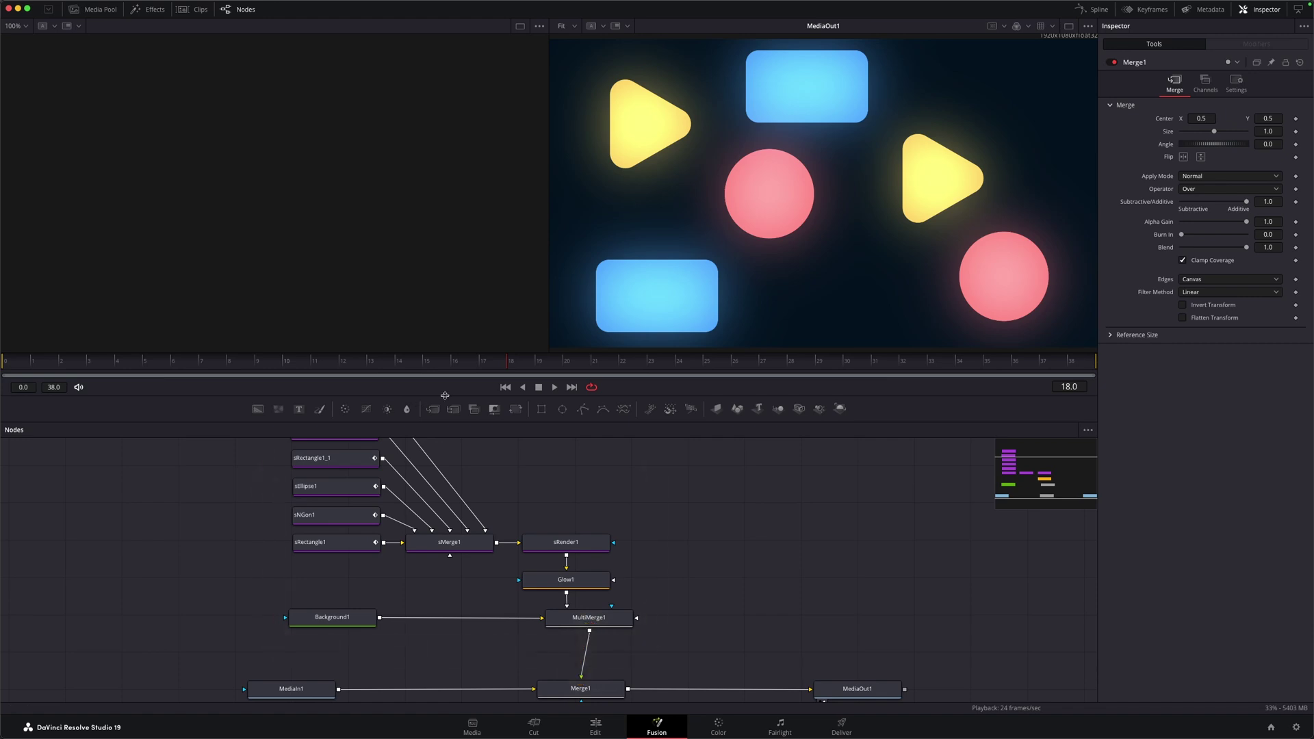
Step: Add a Text node, then InvertColor and Dissolve nodes beneath it using the 'inv' and 'dis' searches
left_click_drag(299, 410, 784, 510)
key("shift+space")
type("invert")
key("Return")
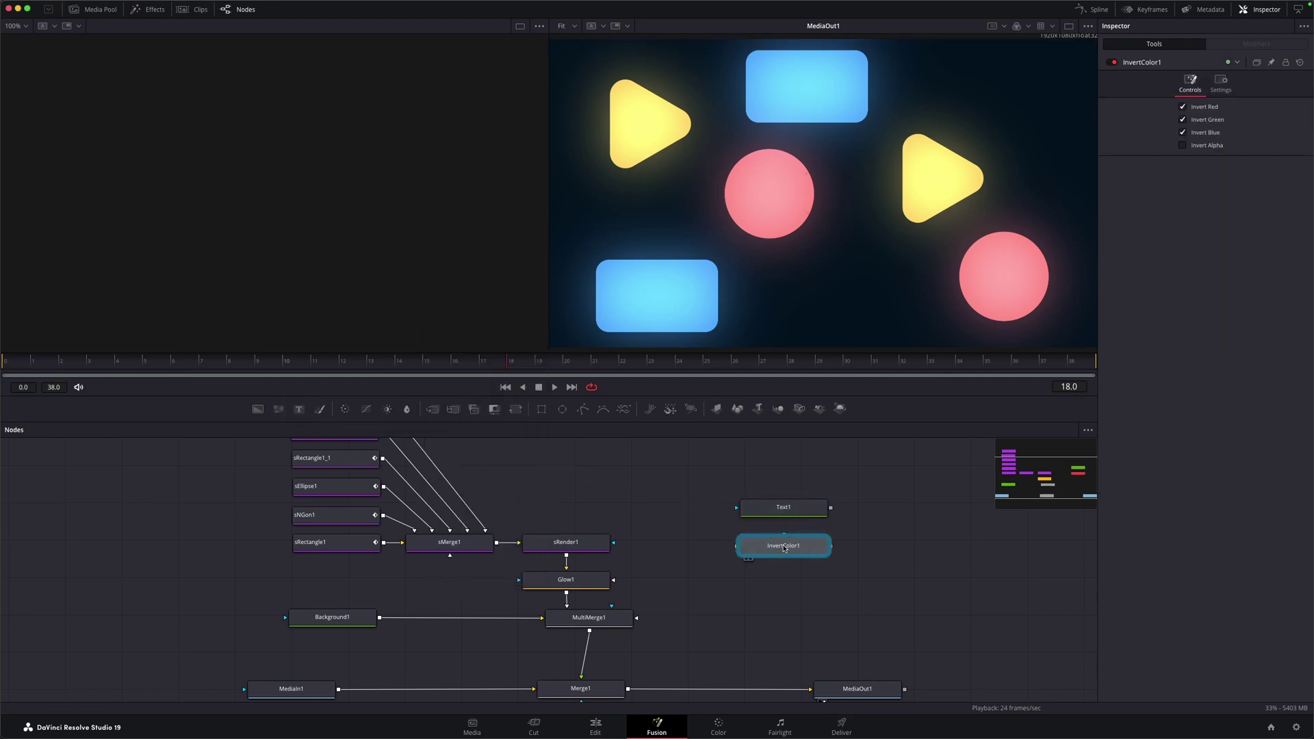
key("shift+space")
type("dis")
key("Return")
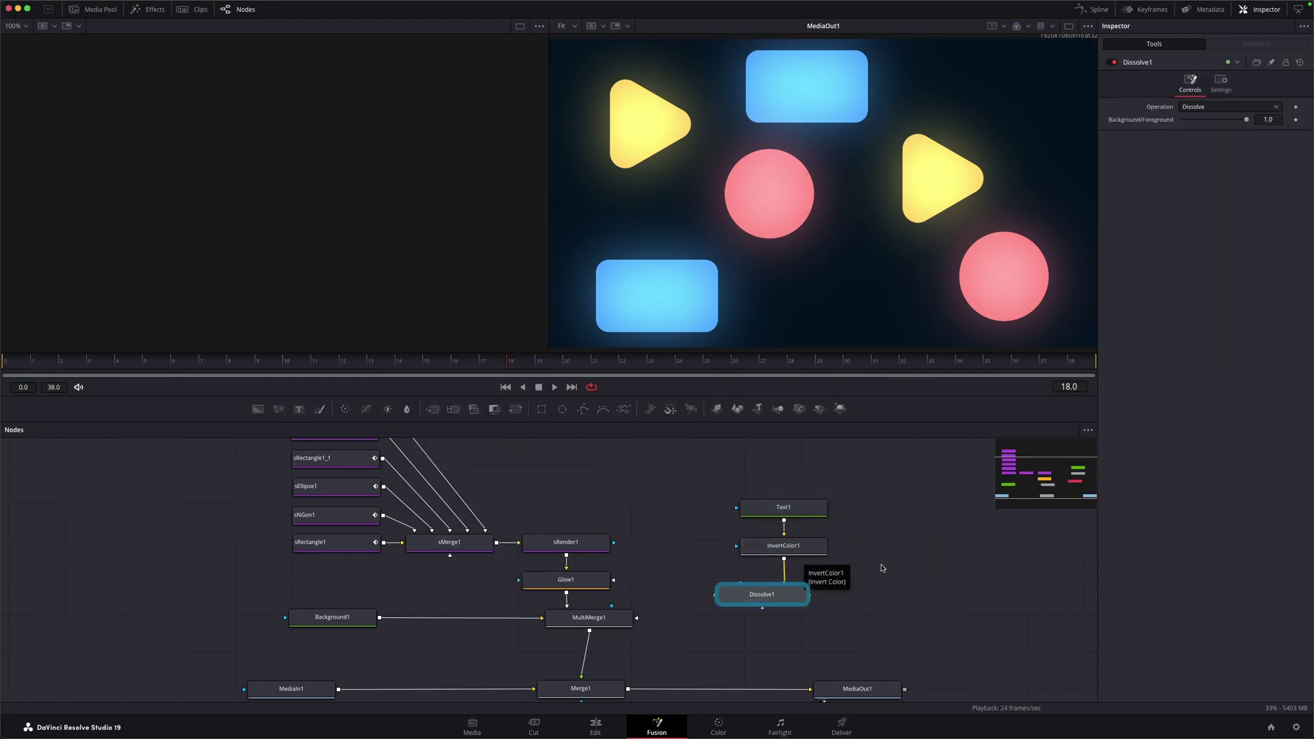
Step: Wire Text1 into Dissolve1 and set the title text to 'Resolve Tutorials'
left_click_drag(824, 514, 740, 585)
left_click(777, 513)
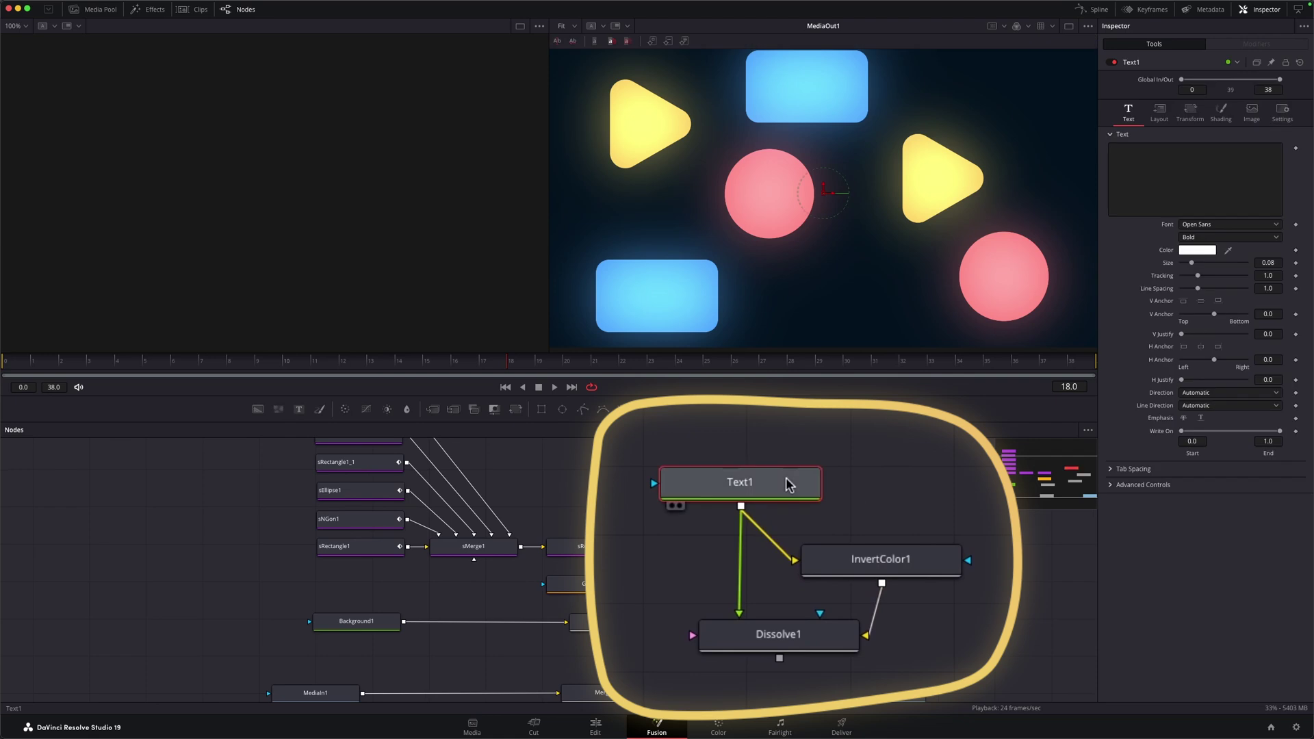
left_click(1150, 165)
type("Resolve Tutorials")
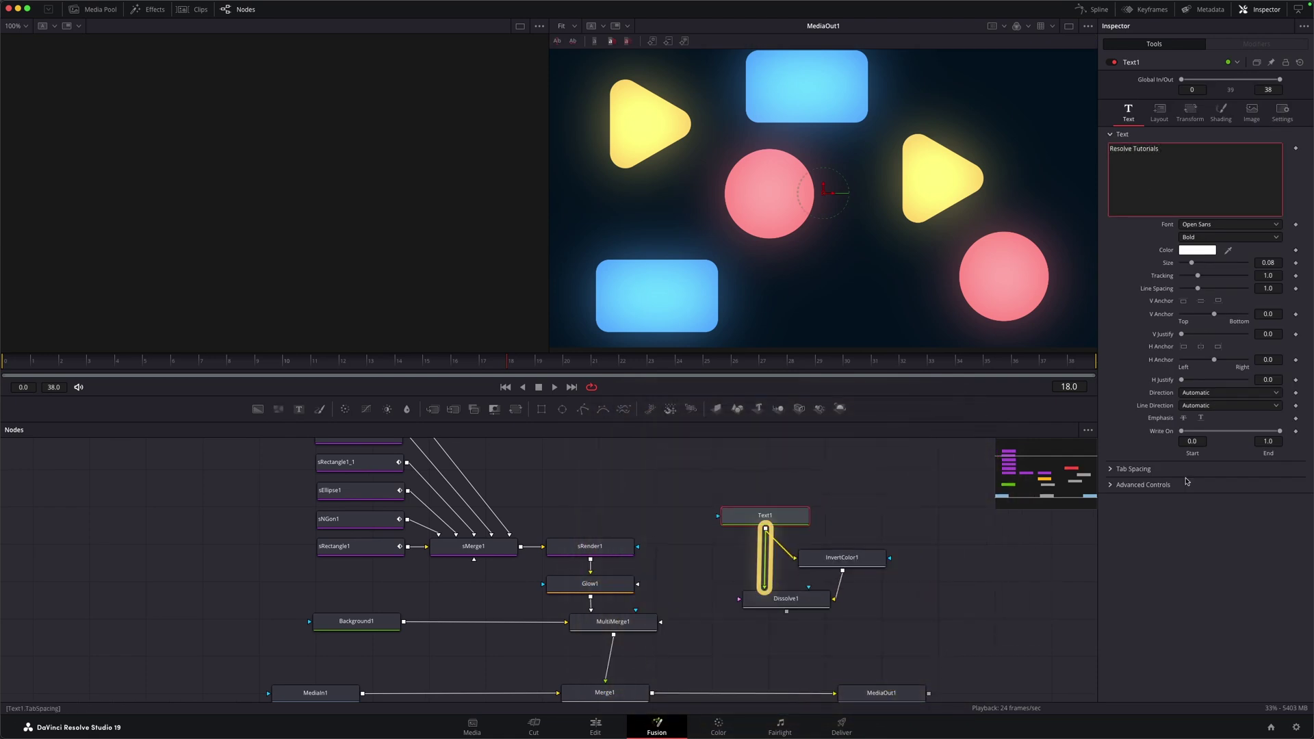
left_click(1190, 555)
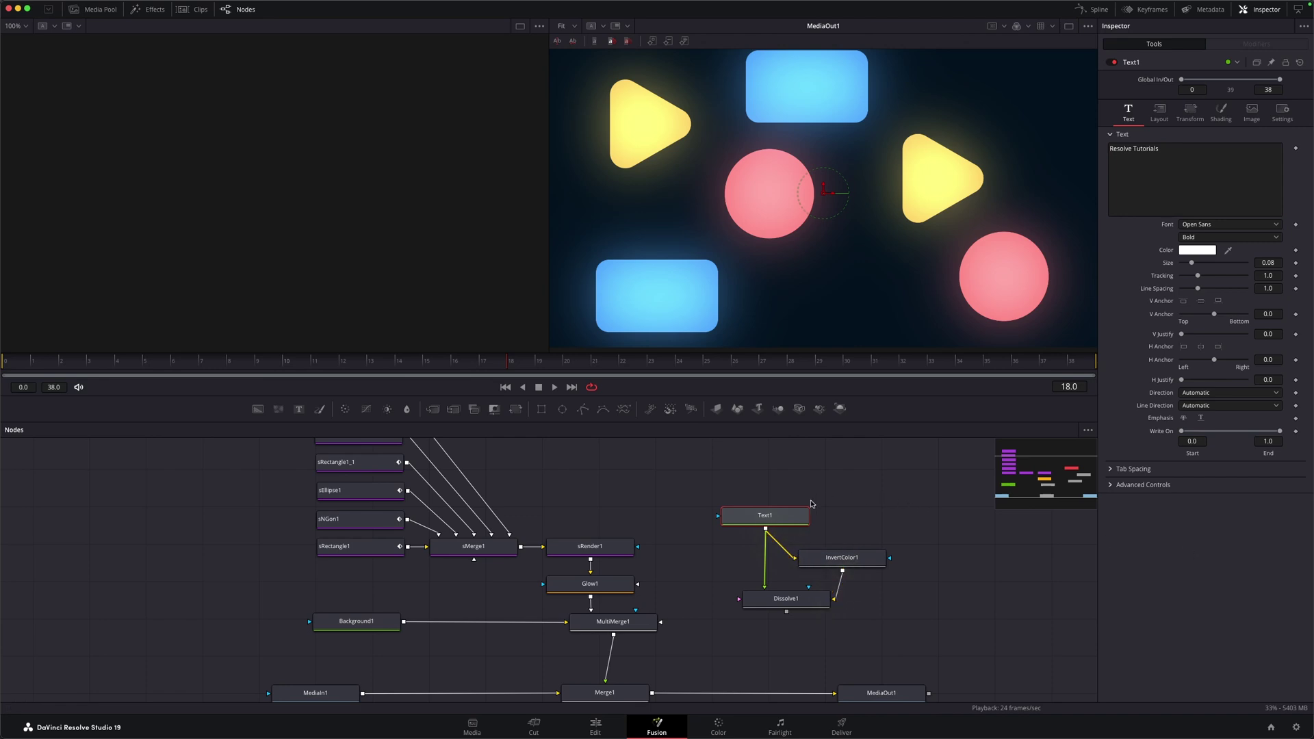
Step: Inspect Text1, InvertColor1 and Dissolve1 outputs in the viewer, lowering Dissolve1's blend slightly
key("1")
left_click(841, 560)
key("1")
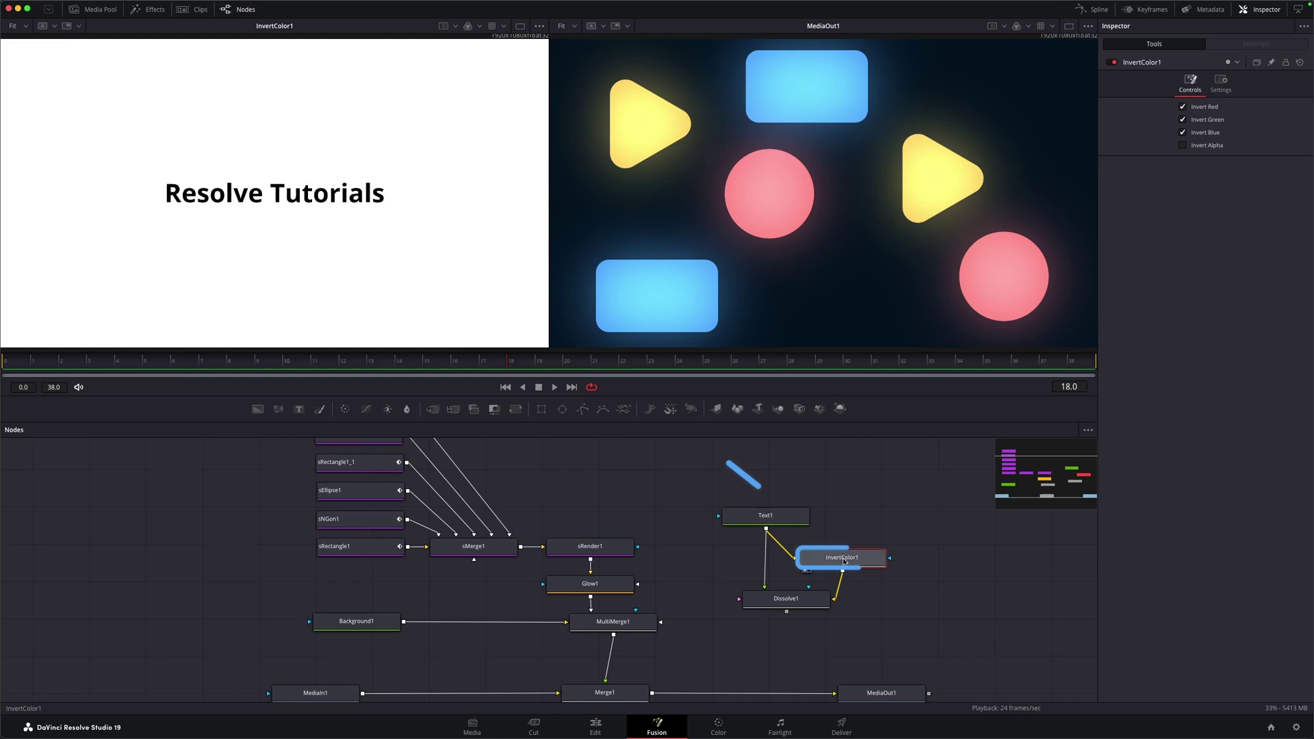
mouse_move(846, 562)
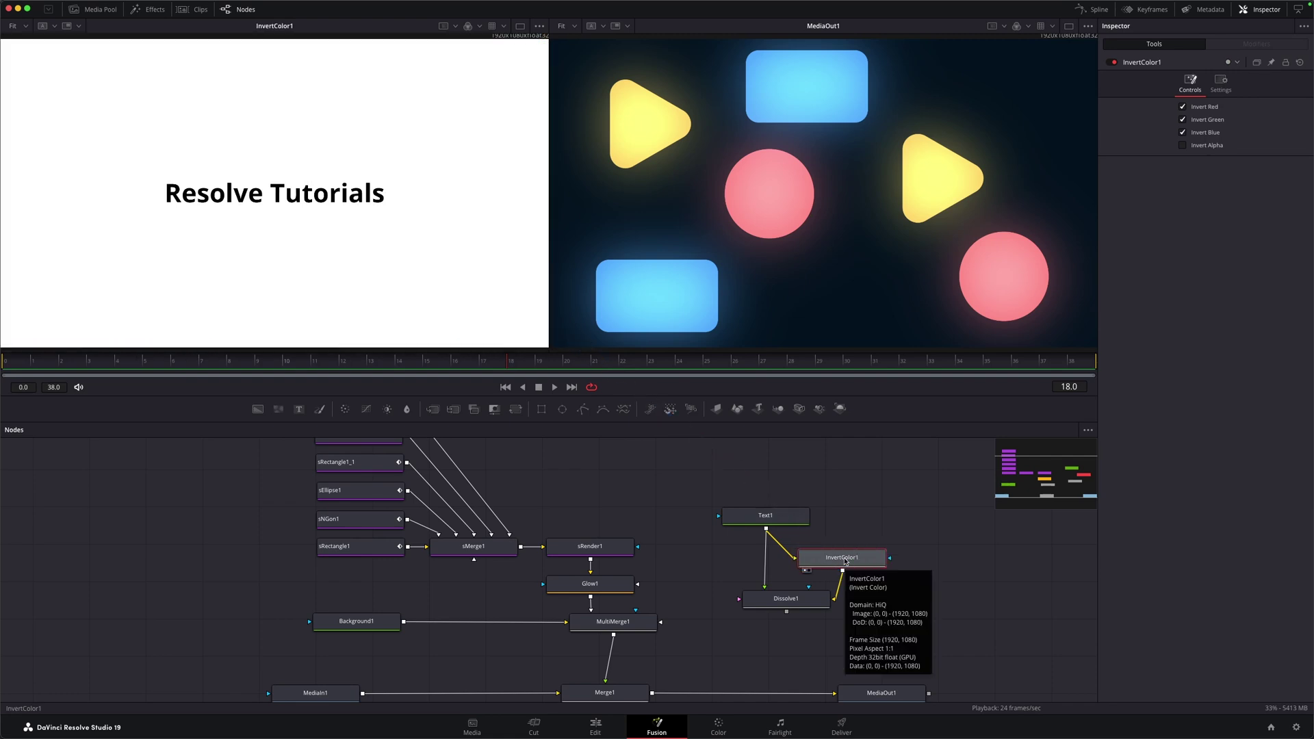
left_click(785, 598)
key("1")
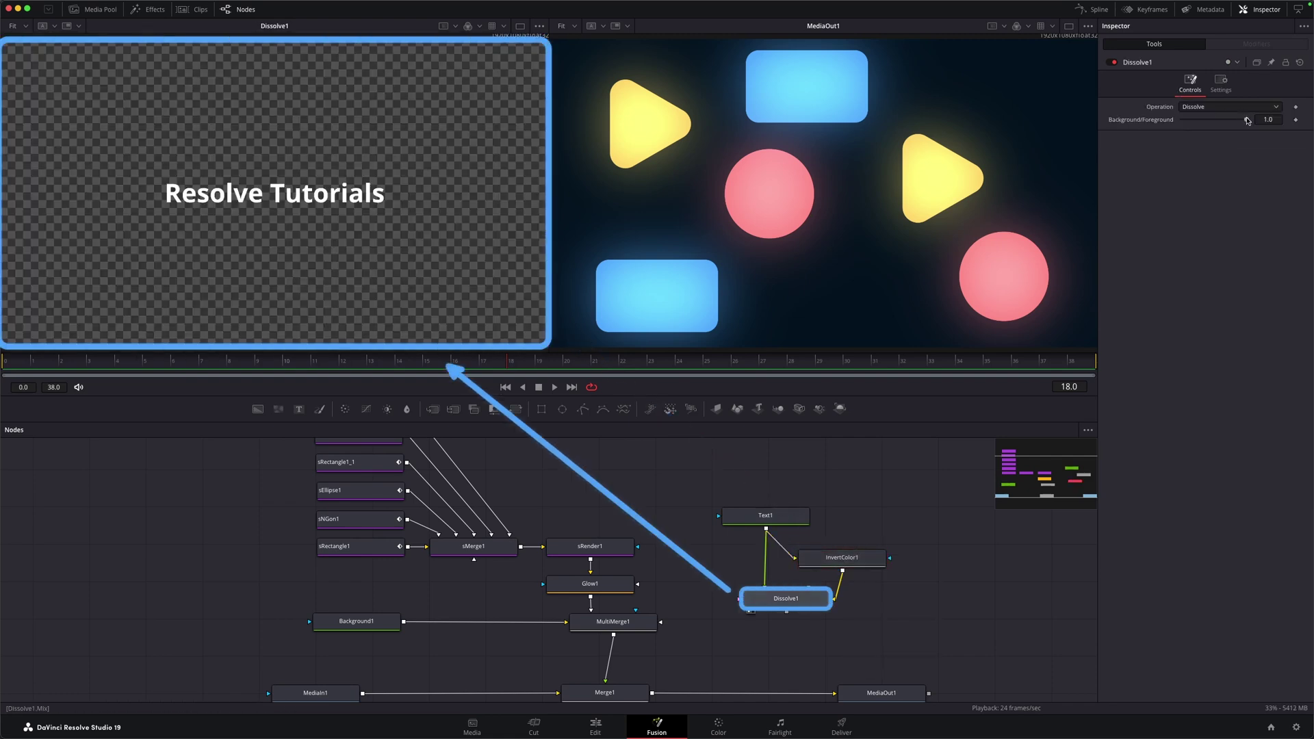
mouse_move(1154, 136)
left_mouse_down()
mouse_move(1176, 140)
mouse_move(1126, 141)
mouse_move(1247, 143)
mouse_move(1153, 140)
left_mouse_up()
left_click(842, 557)
key("1")
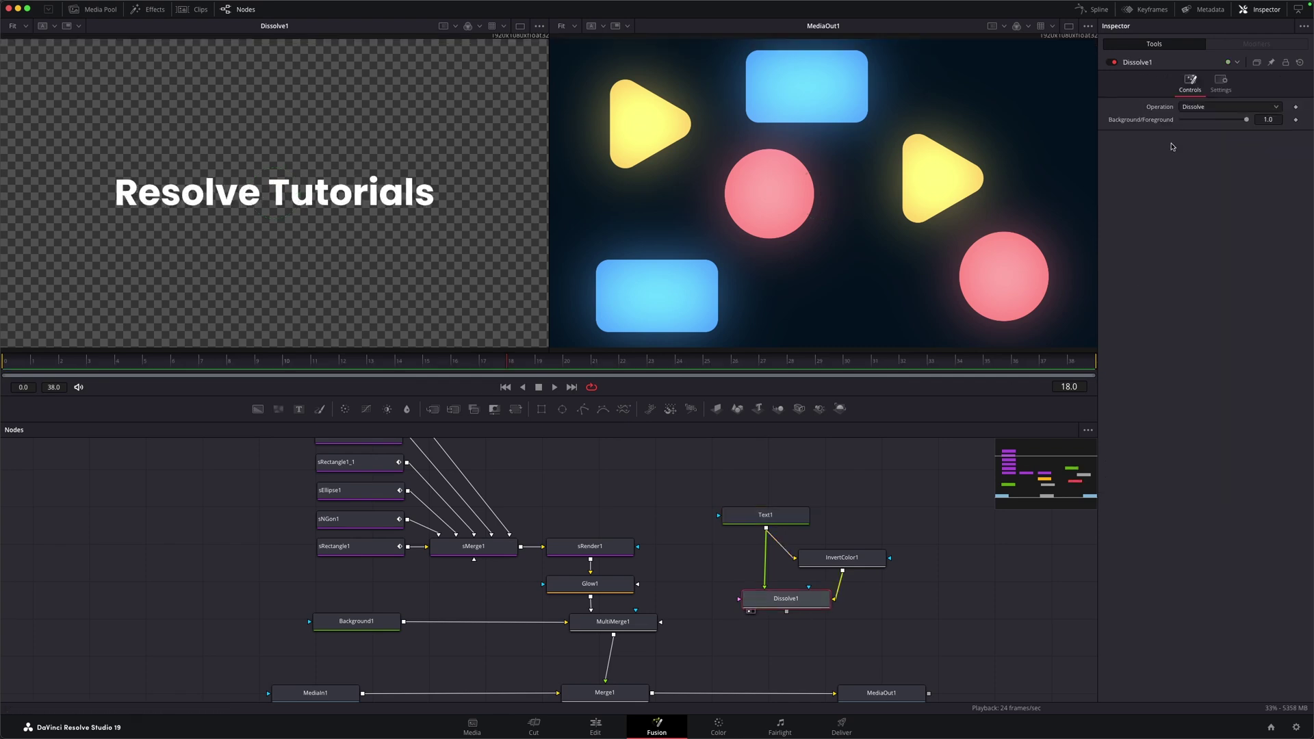
Step: Connect Dissolve1 into MultiMerge1 and keyframe its Background/Foreground blend to 0.795 at frame 22
left_click_drag(722, 495, 921, 618)
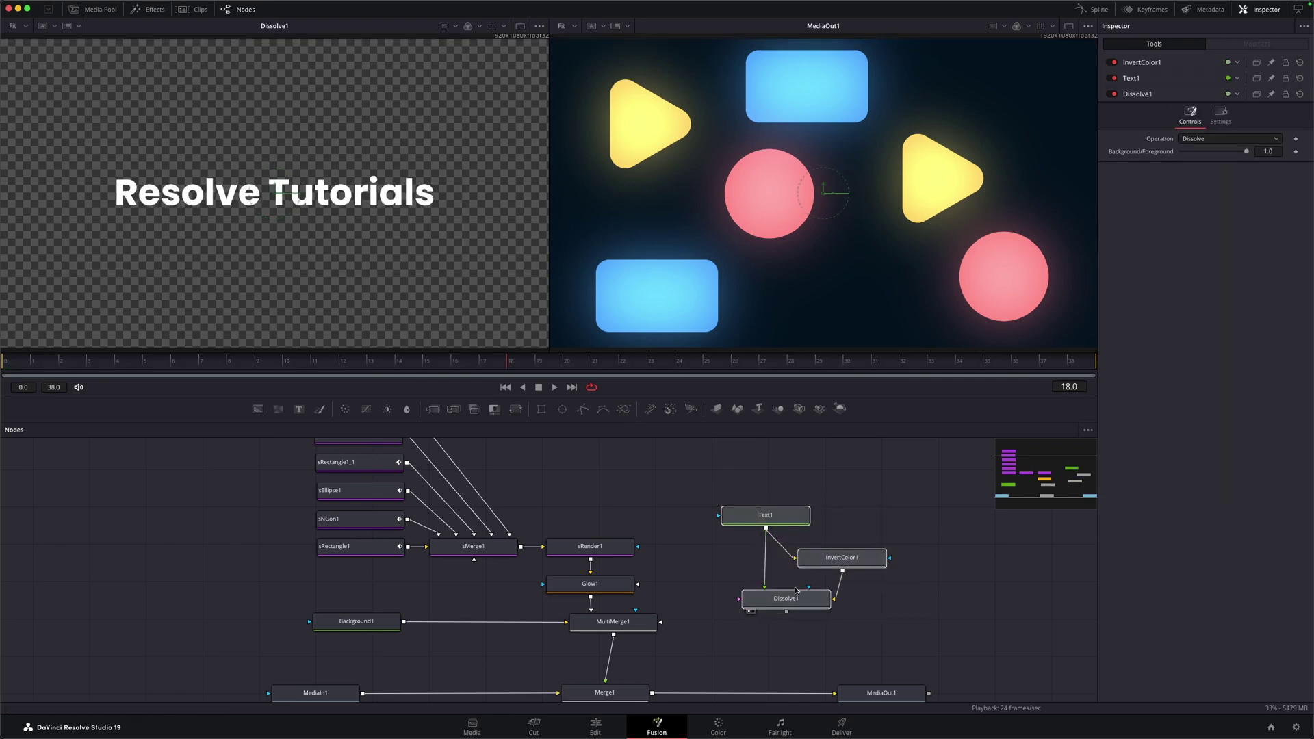
left_click_drag(804, 551, 711, 603)
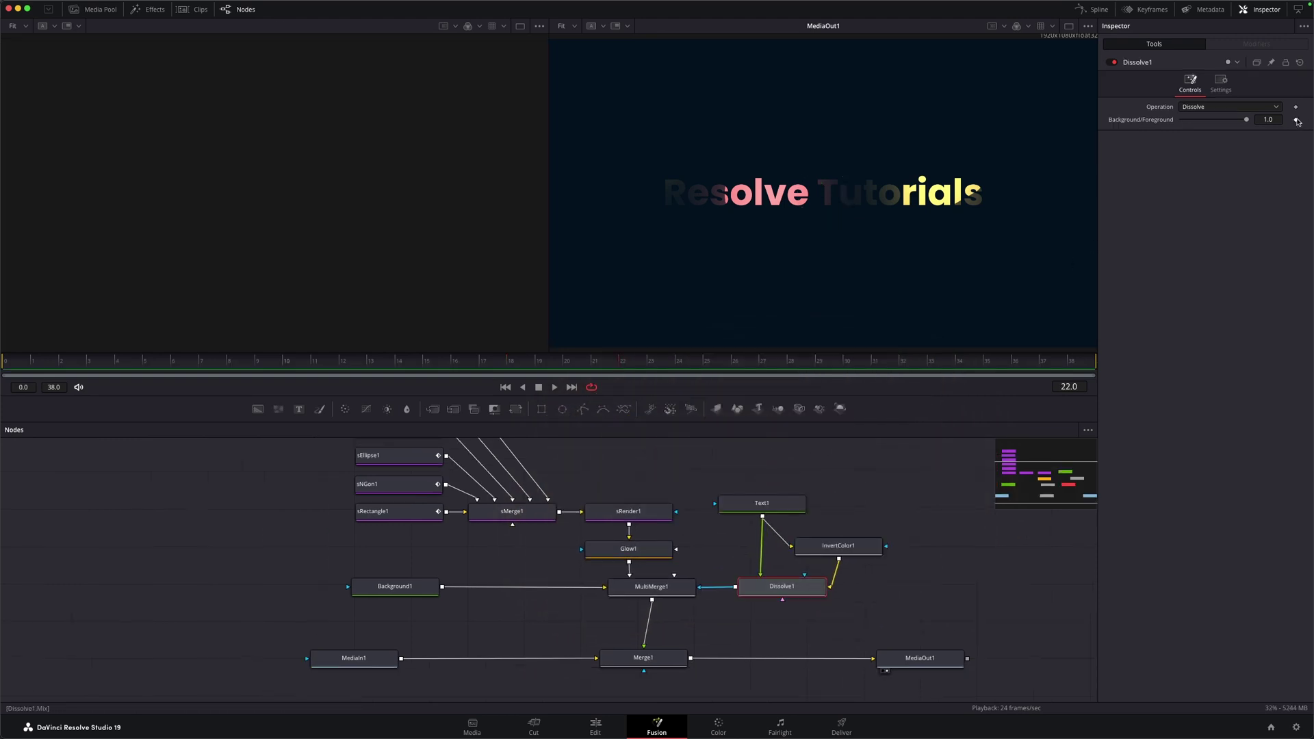
left_click(1296, 119)
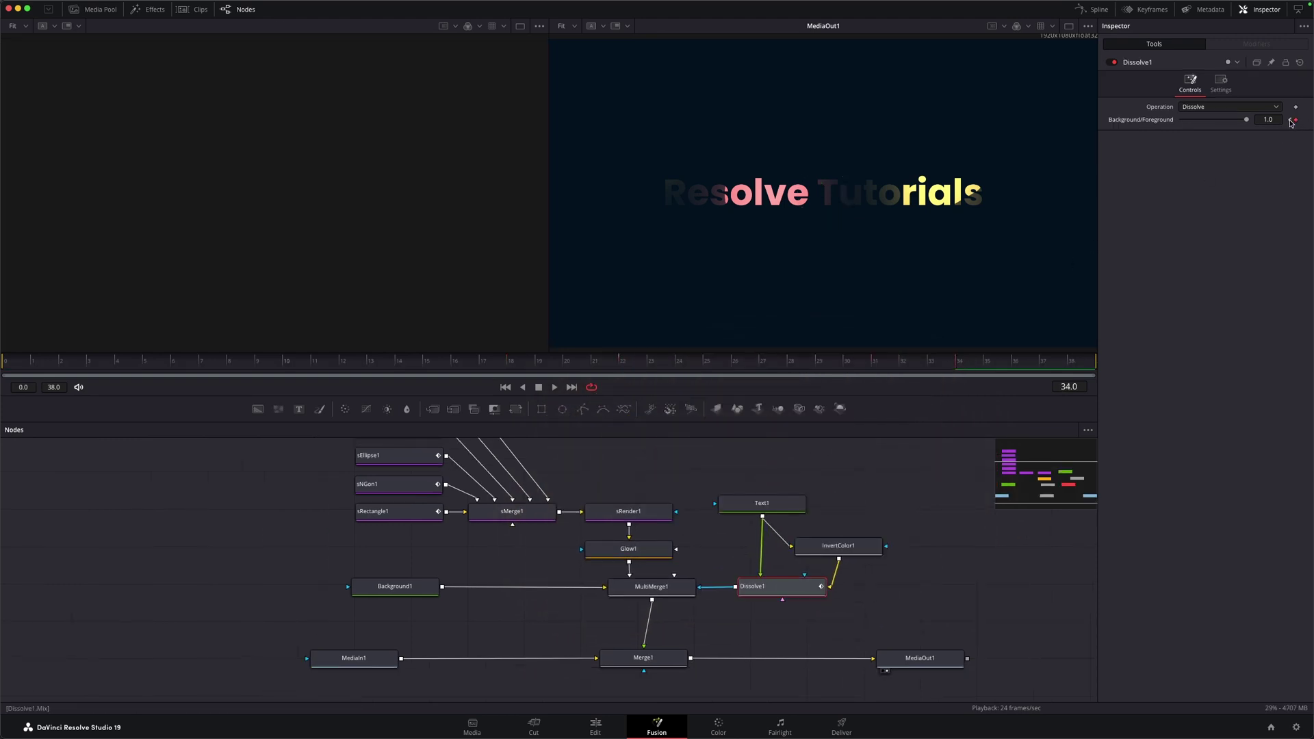
left_click(1268, 120)
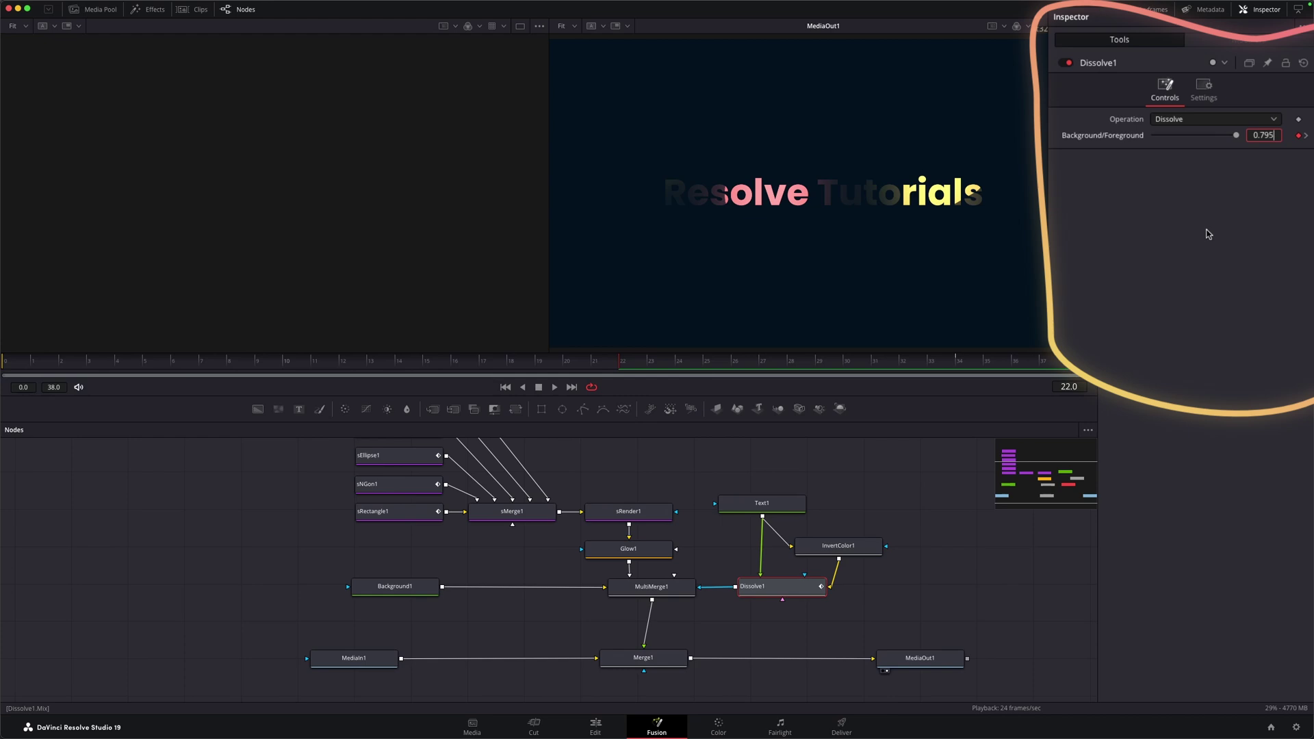
left_click(30, 358)
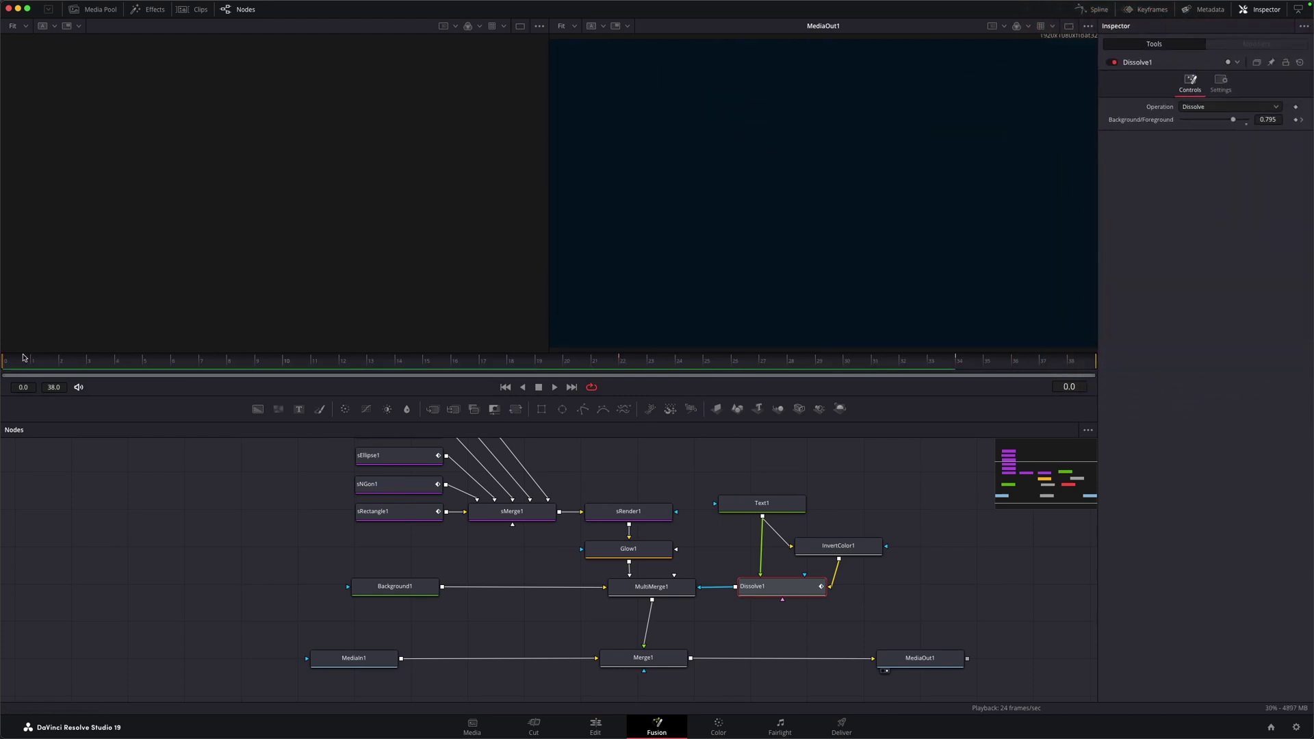
Step: Play the animation, then enlarge Glow2's Glow Size from 46.5 to about 73.2
key("space")
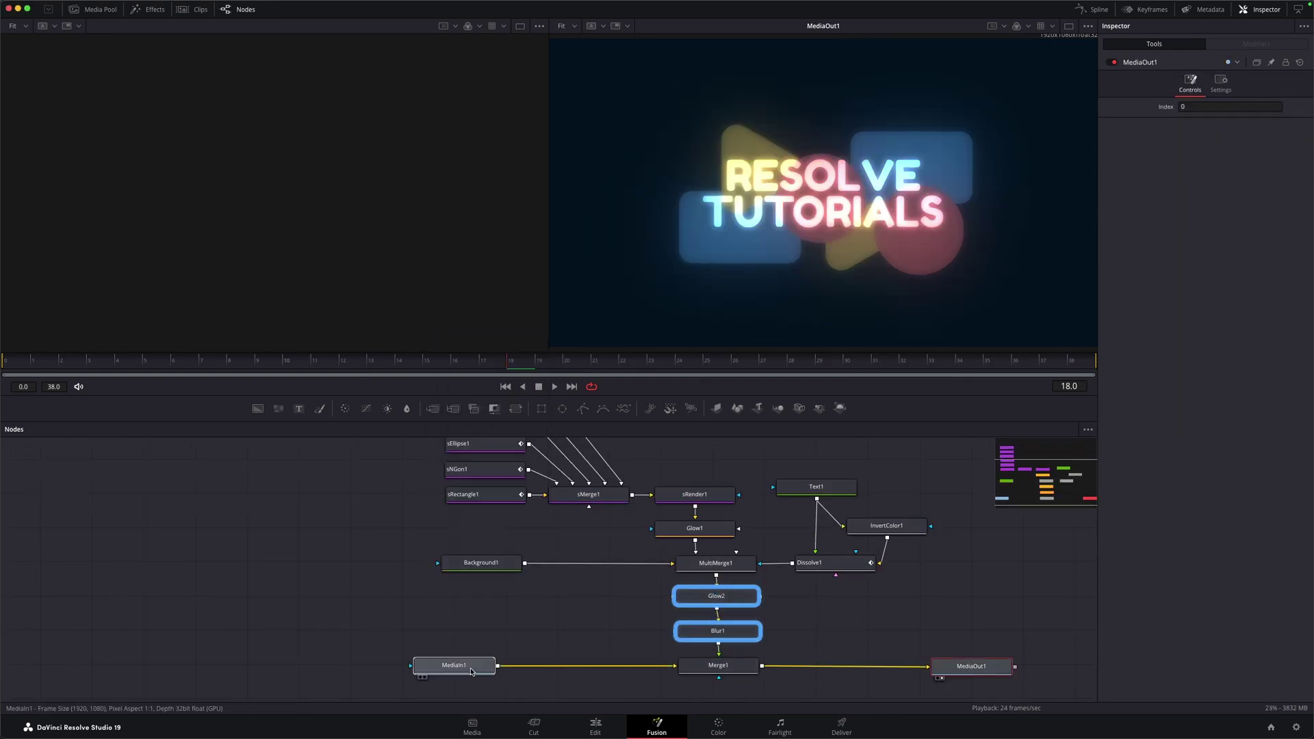
left_click(688, 657)
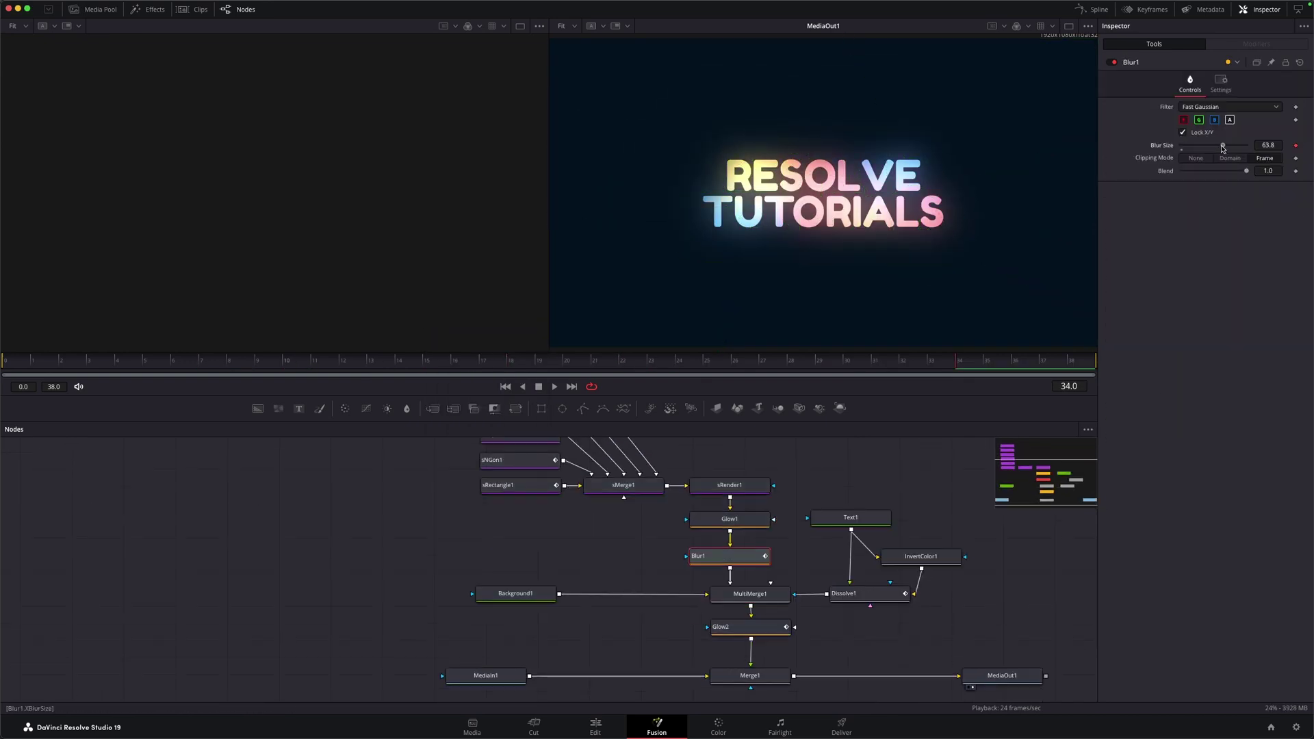
mouse_move(1225, 146)
left_mouse_down()
mouse_move(1253, 146)
mouse_move(1232, 148)
left_mouse_up()
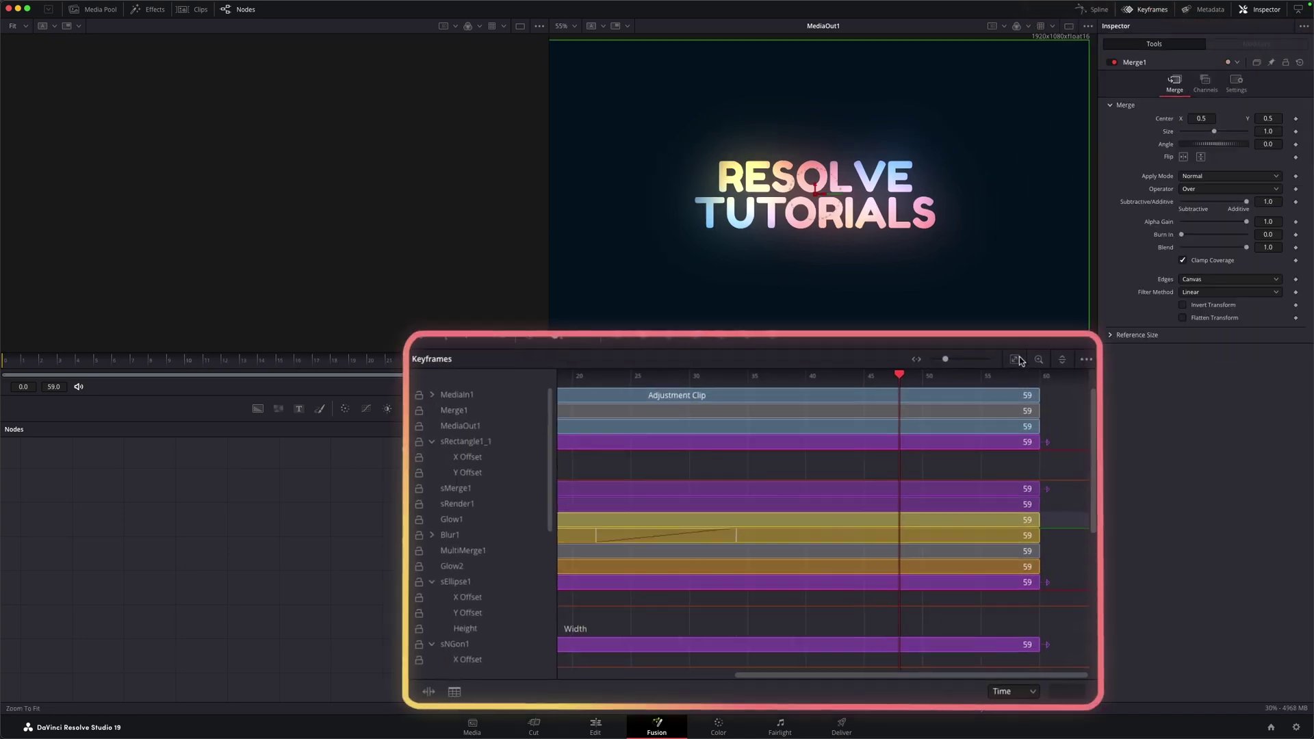
Step: Scroll through the shapes' keyframe tracks, then start playing the title animation
scroll(730, 518, "down", 5)
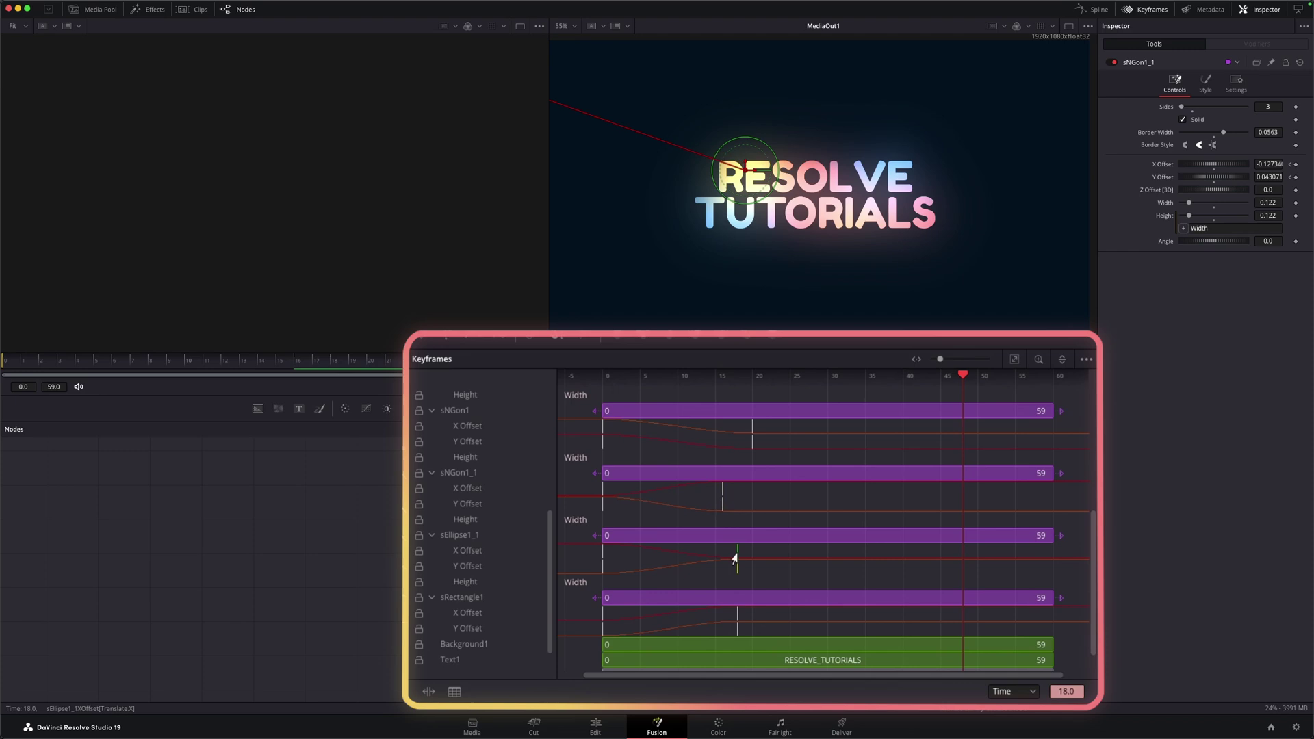
scroll(746, 520, "up", 3)
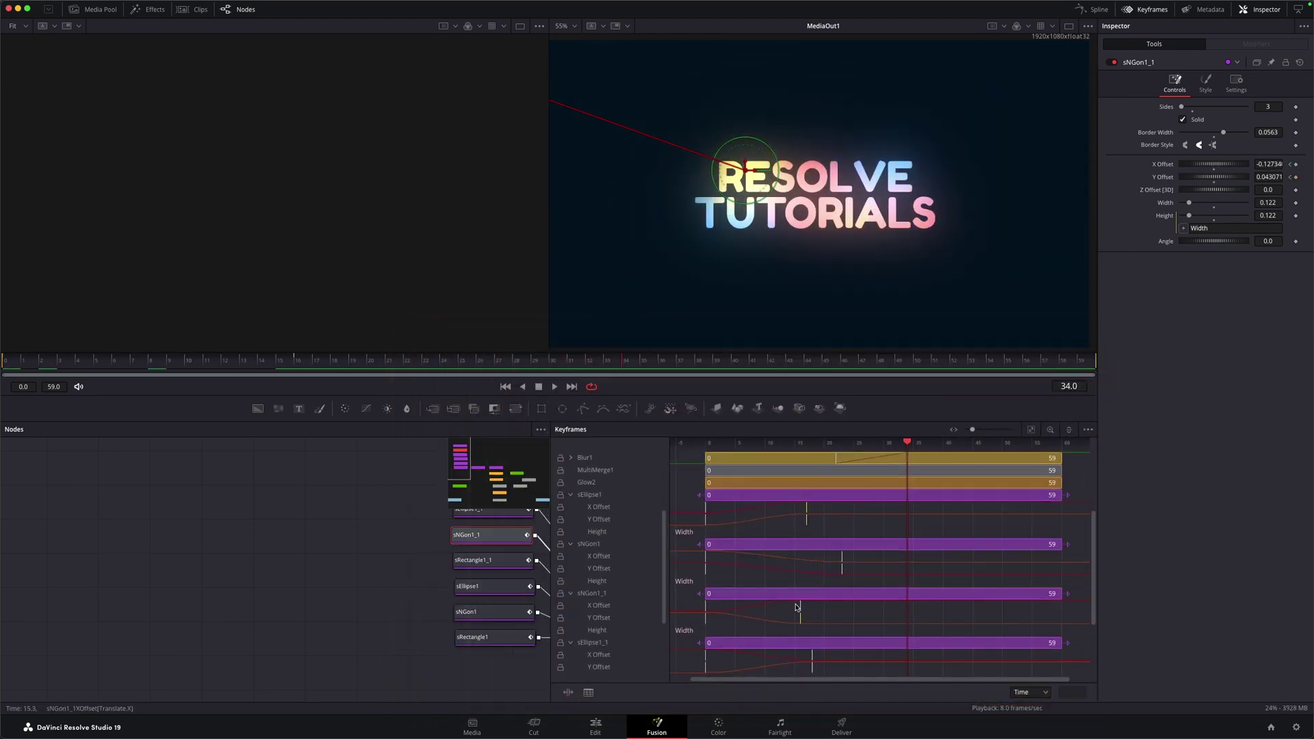
scroll(630, 475, "down", 3)
scroll(630, 476, "up", 5)
key("space")
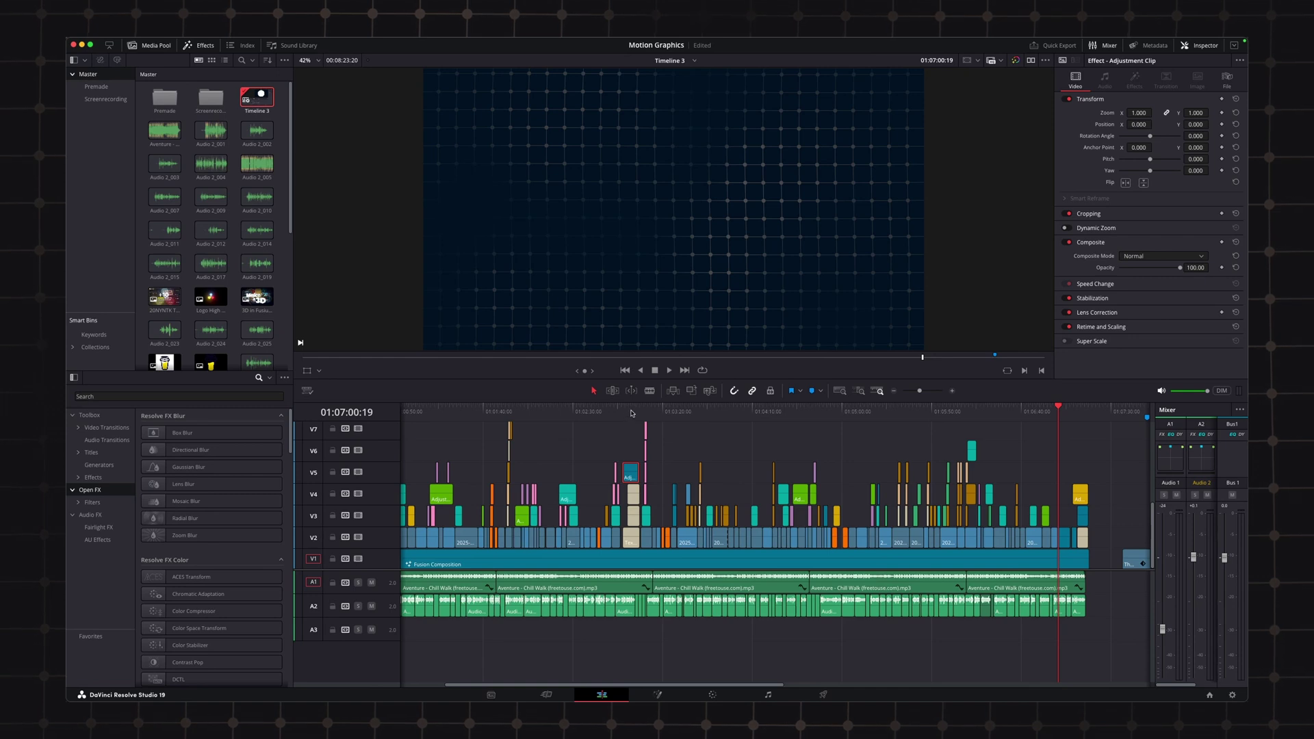
Step: In Merge1's Settings, enable Motion Blur with Quality 9 and Shutter Angle 82.2
left_click(628, 411)
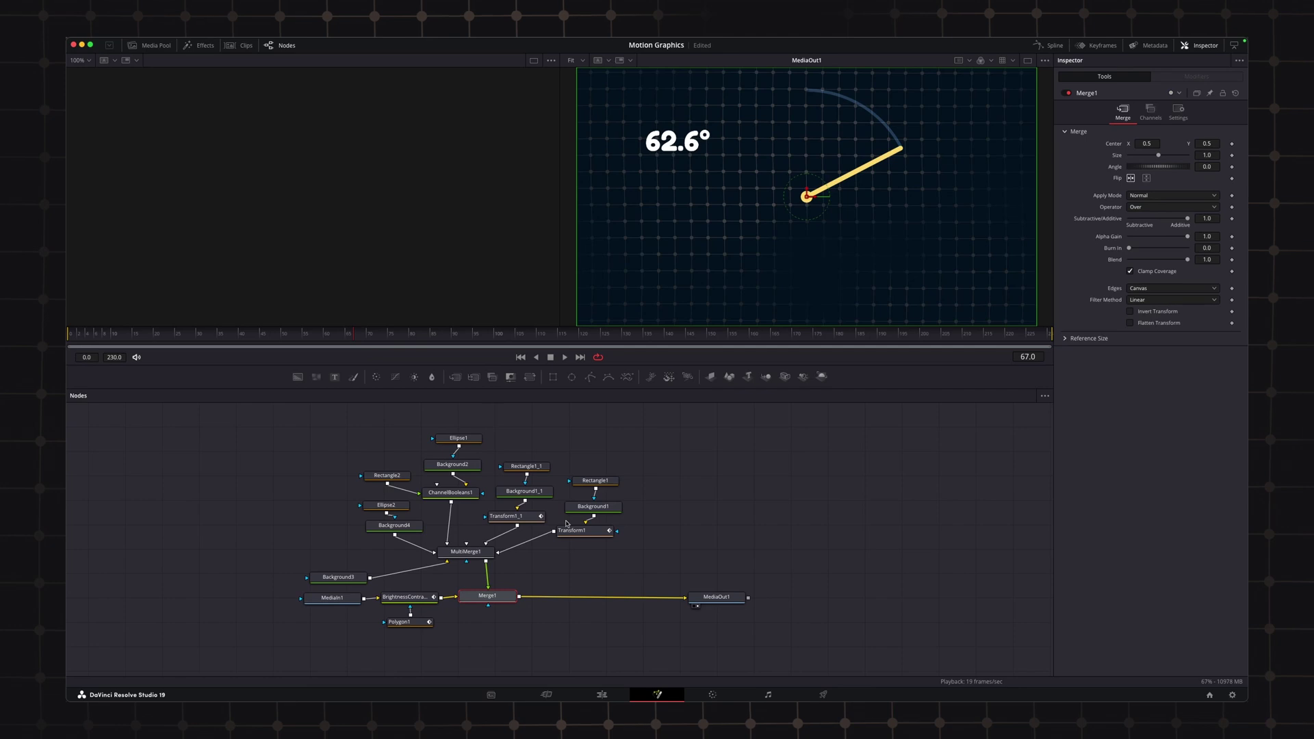
left_click(1178, 113)
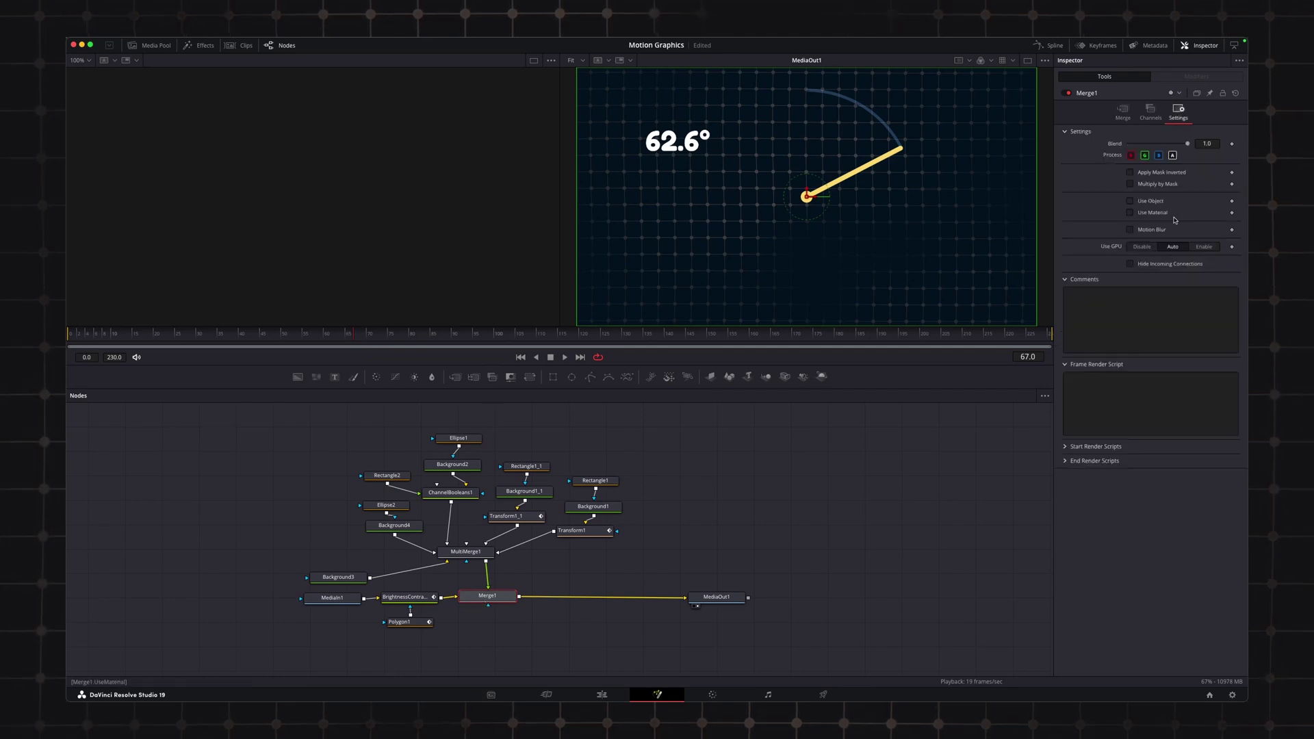
left_click(1131, 230)
left_click(514, 339)
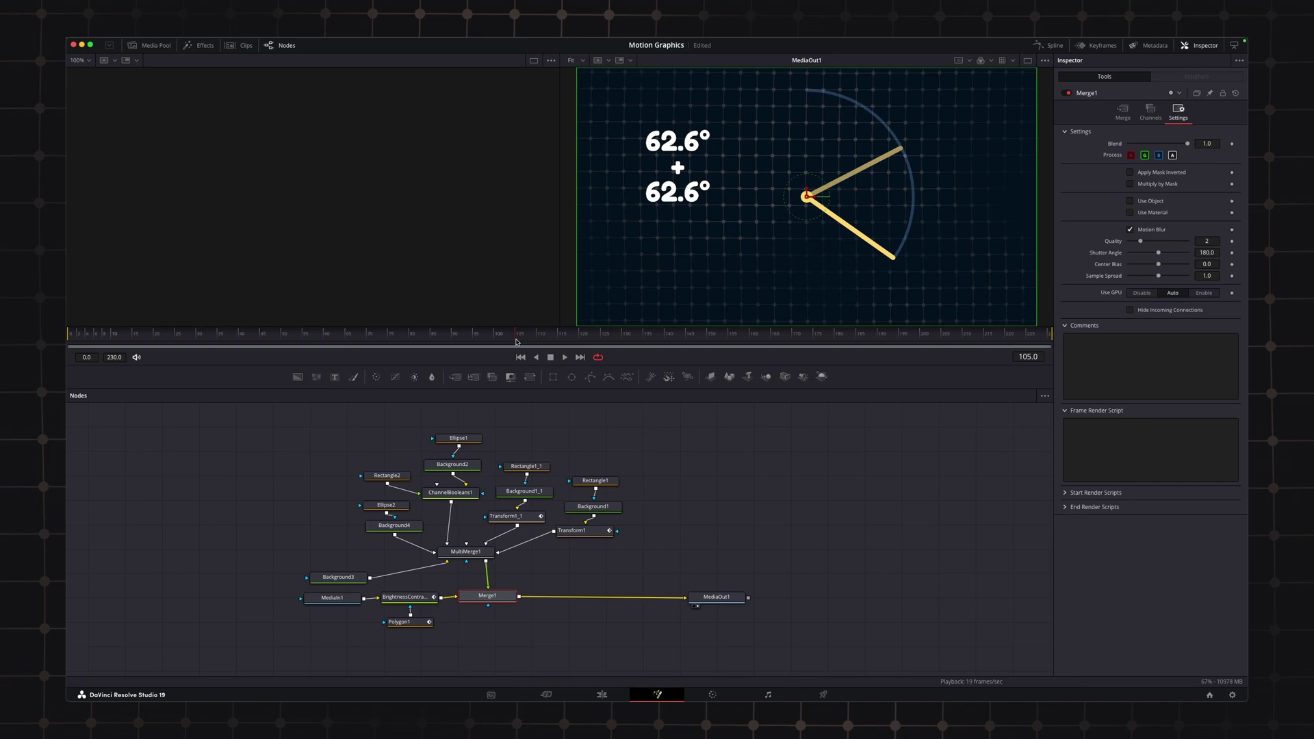
left_click_drag(452, 338, 395, 337)
scroll(902, 209, "up", 3)
mouse_move(1141, 241)
left_mouse_down()
mouse_move(1182, 241)
mouse_move(1142, 255)
left_mouse_up()
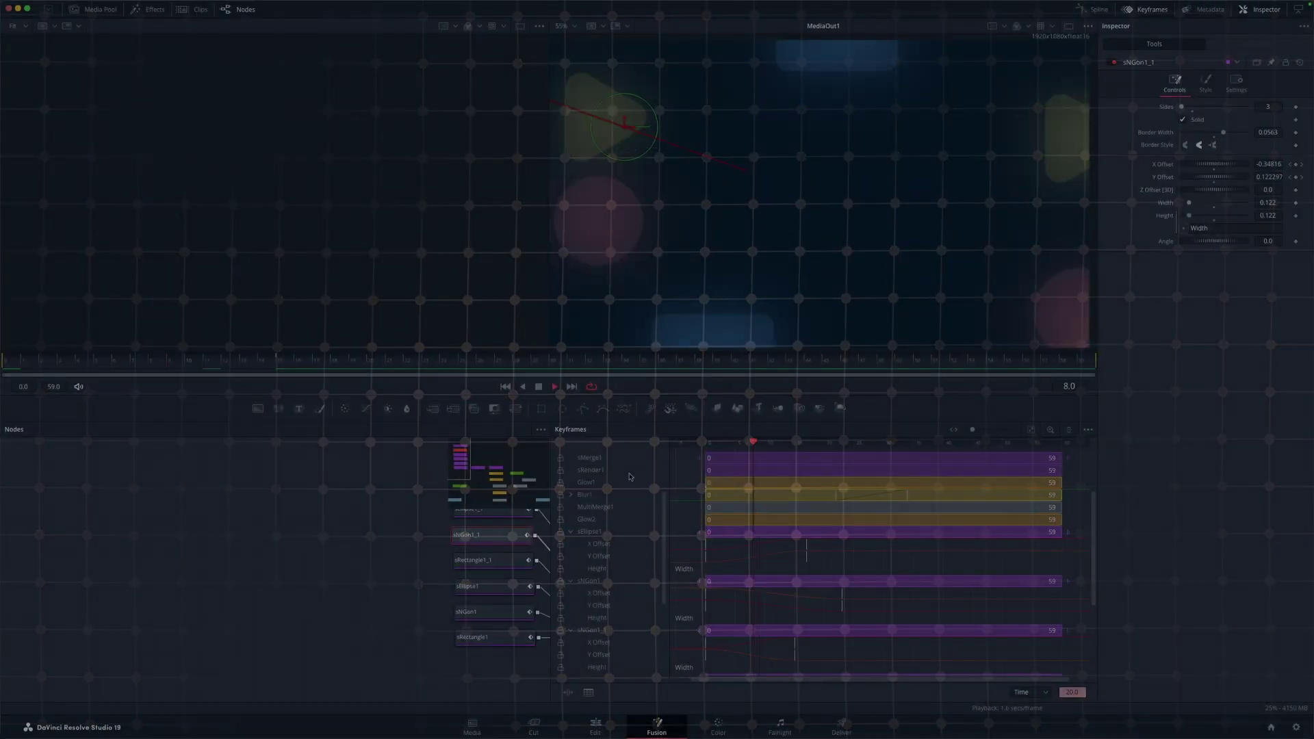